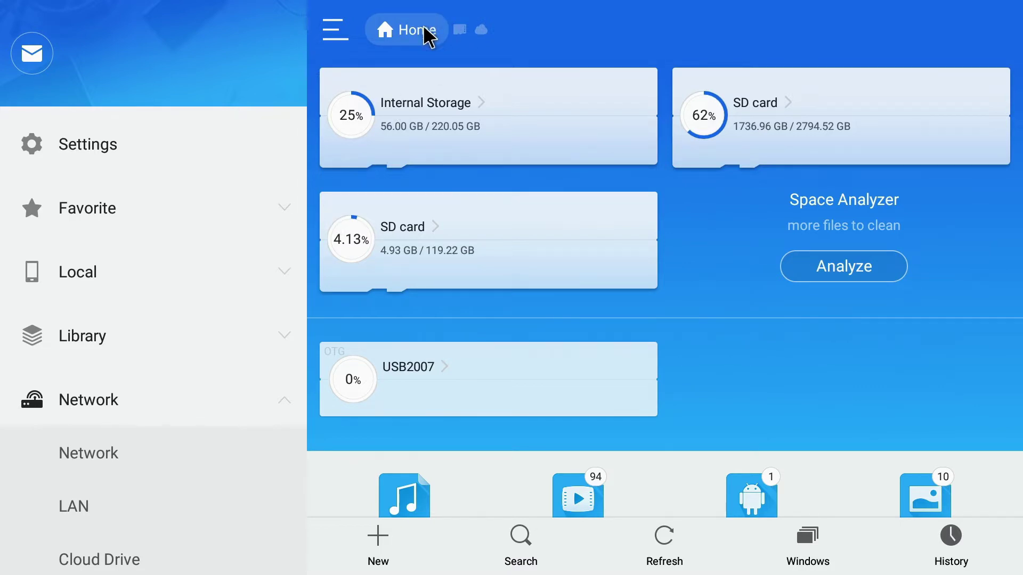
Open the 000 WOT Time Test folder in internal storage and preview the greenmountains image.
left_click(454, 133)
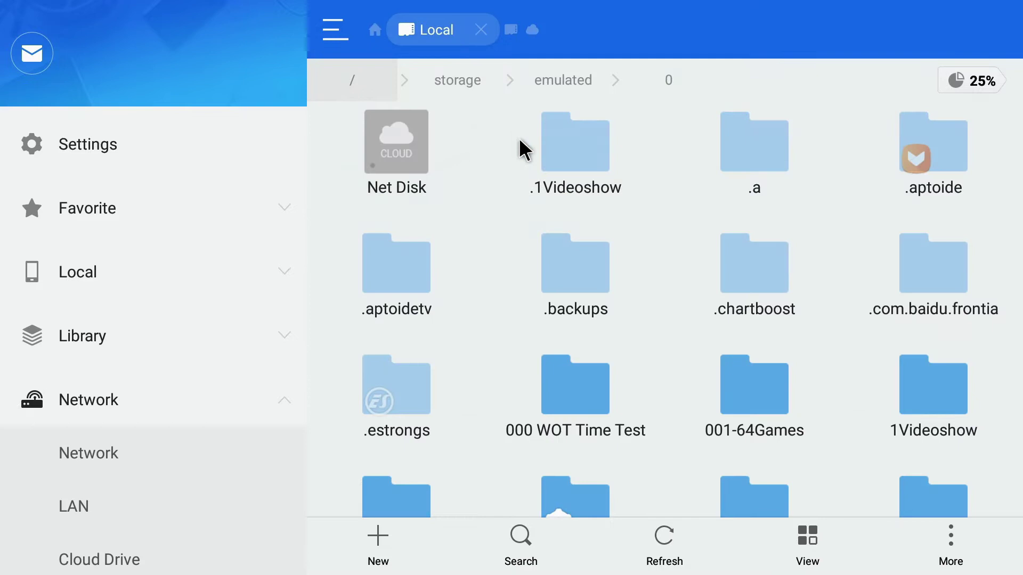
left_click(574, 392)
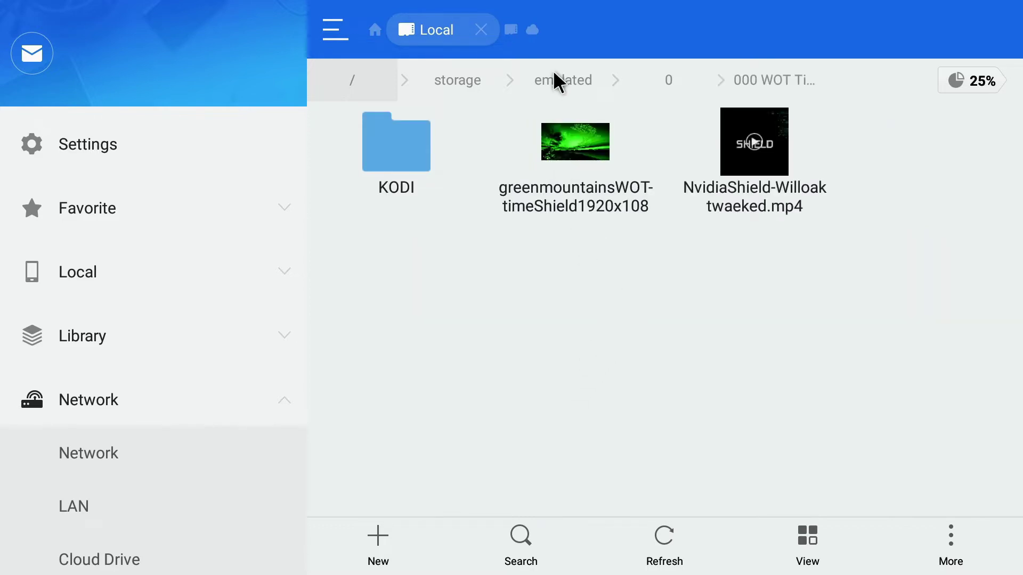
left_click(568, 127)
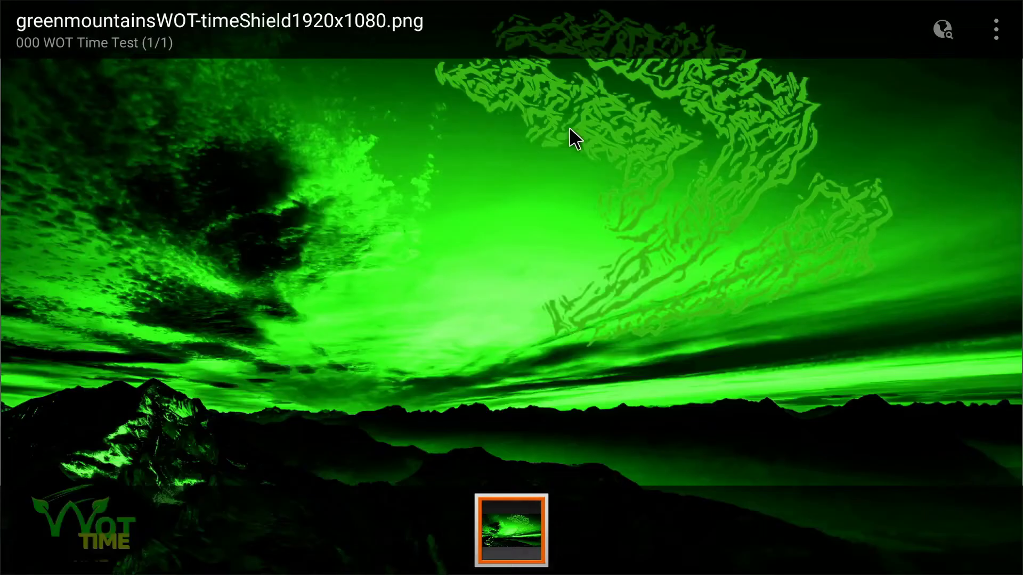
key("Escape")
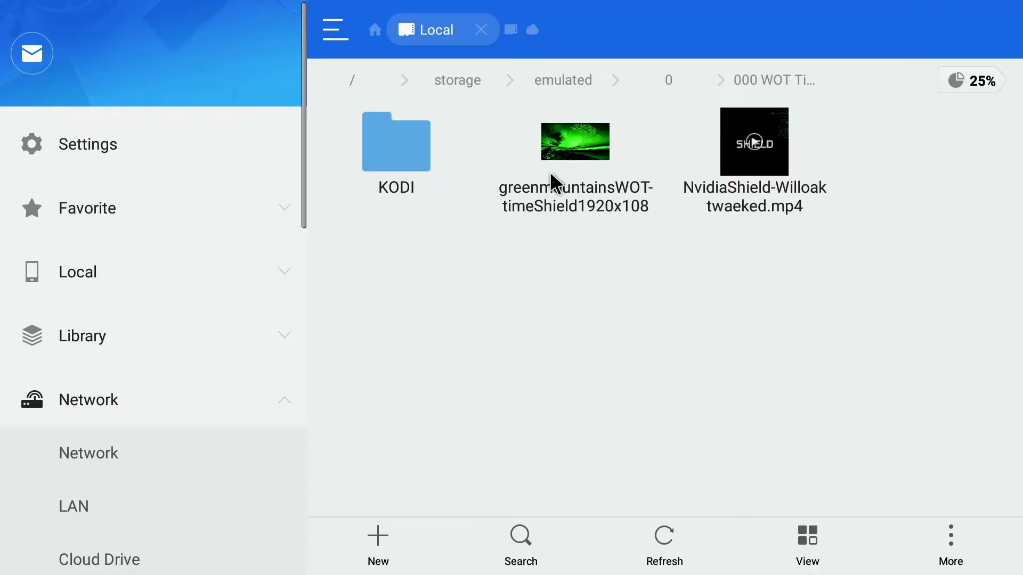
Open the KODI subfolder, preview kodi0004.png, then go back to the internal storage root.
left_click(406, 151)
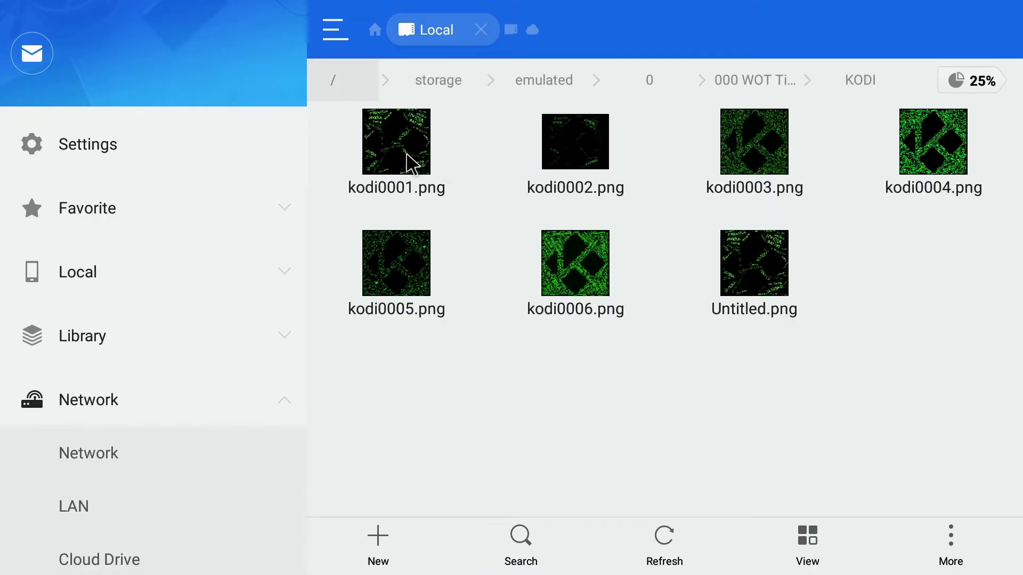
left_click(913, 162)
right_click(854, 213)
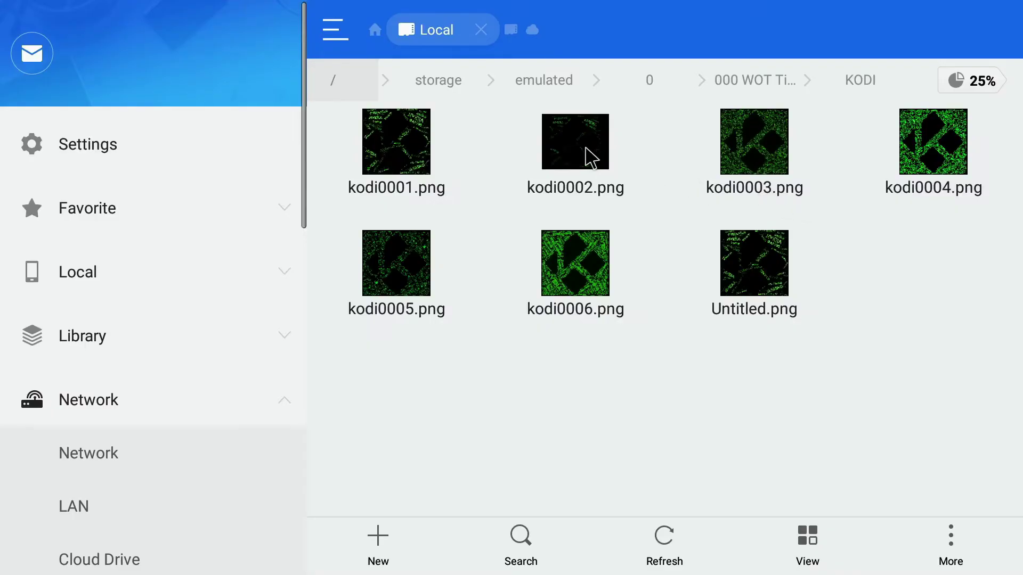
right_click(515, 56)
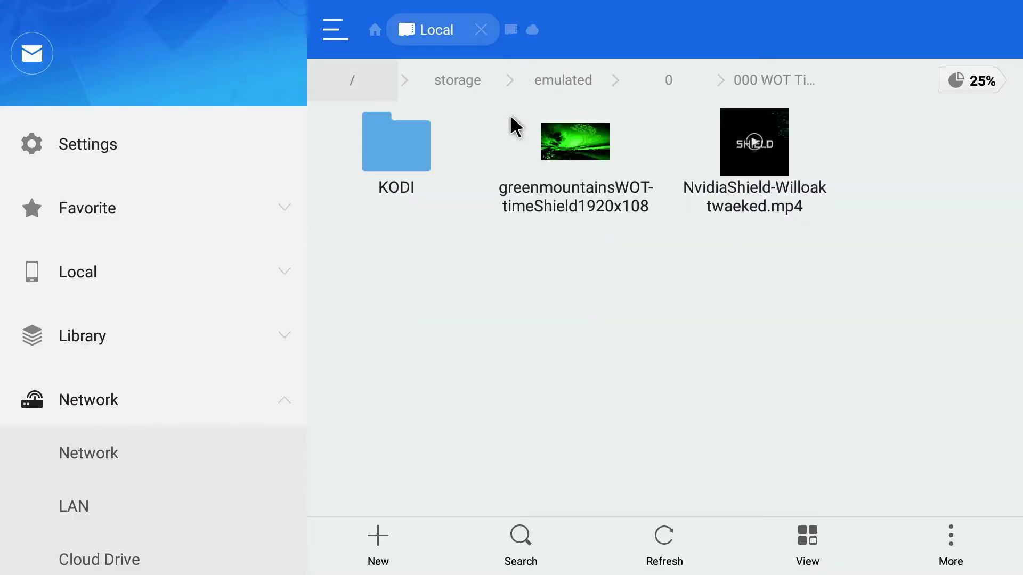
right_click(461, 102)
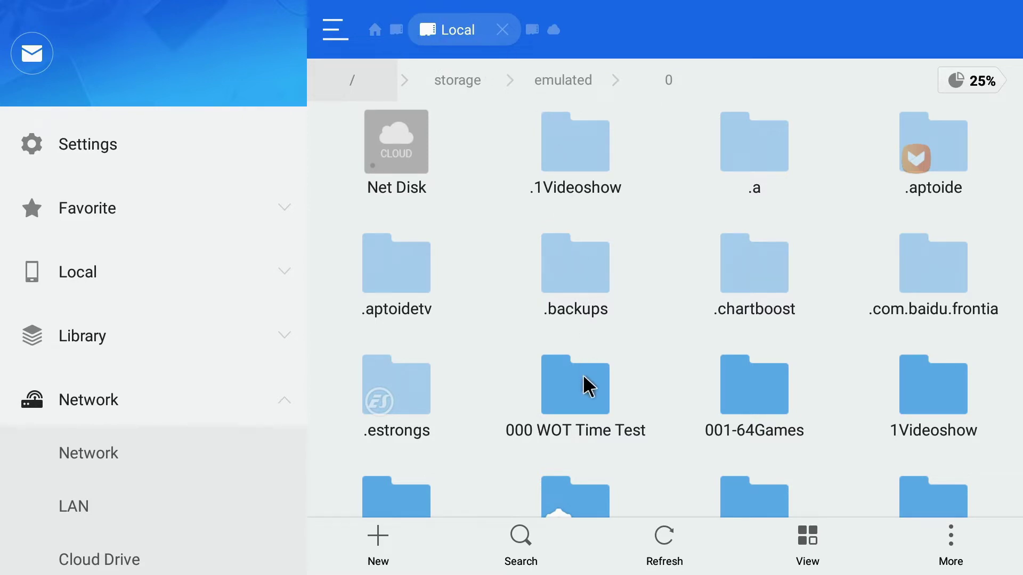
Paste 000 WOT Time Test into the SD card's 01 ES FILE EXPLORER folder, check its KODI files, return Home.
left_click(581, 401)
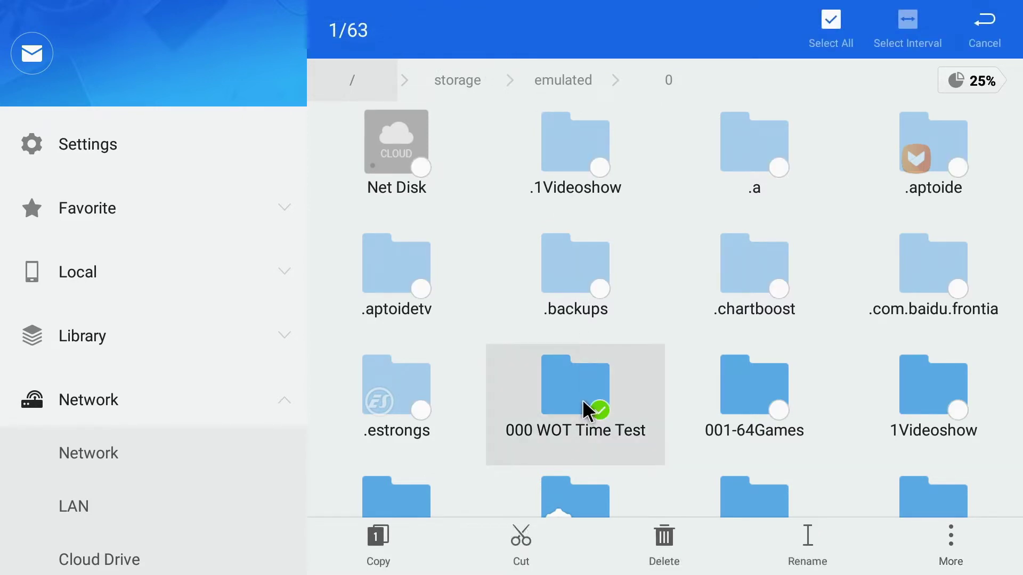
left_click(384, 533)
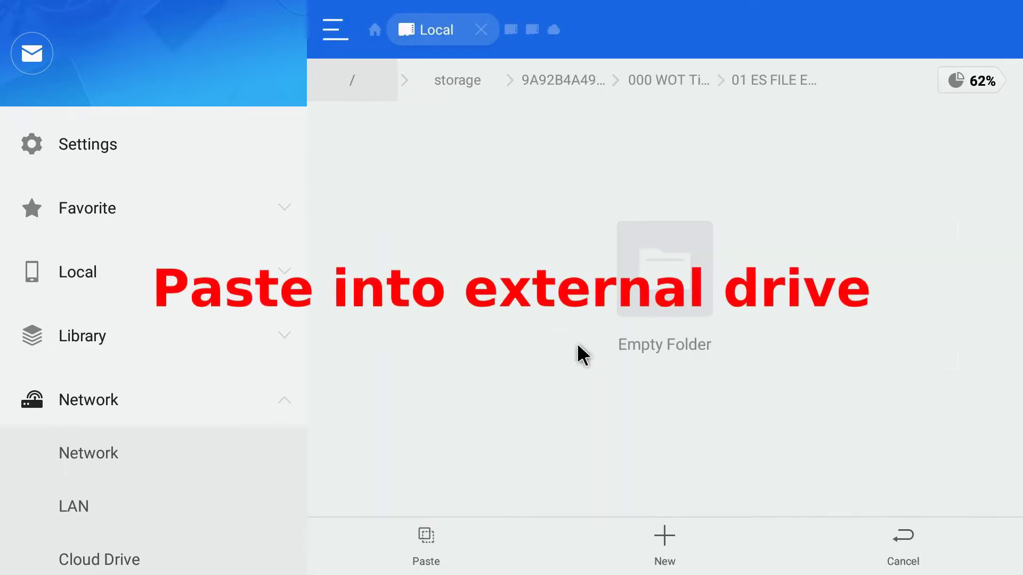
left_click(429, 528)
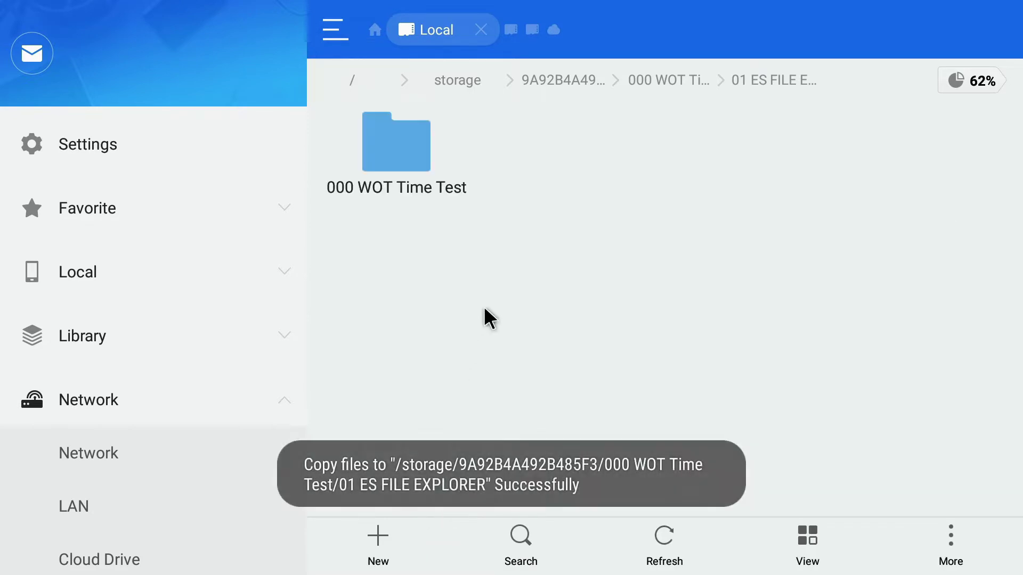
left_click(408, 155)
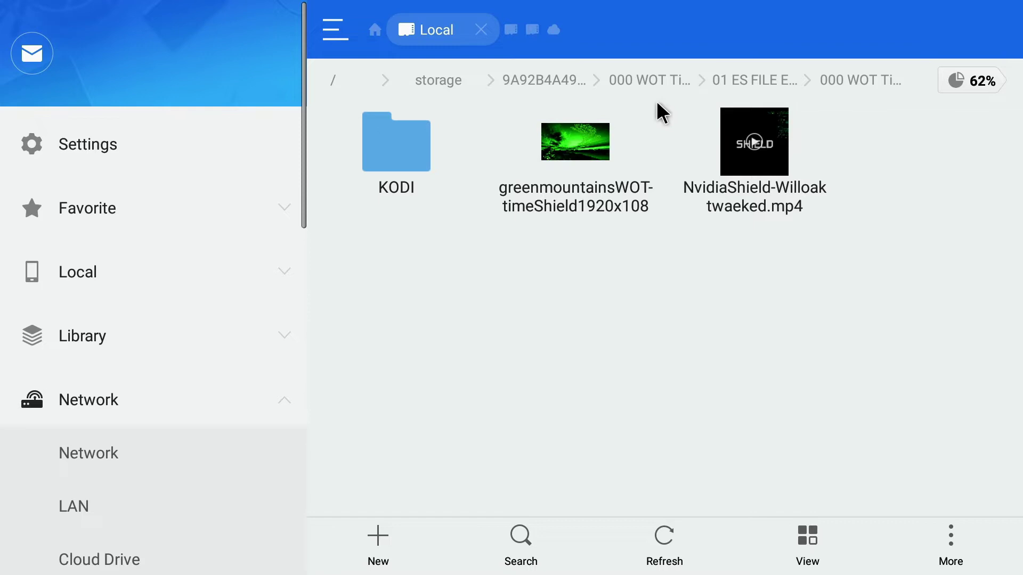
left_click(394, 146)
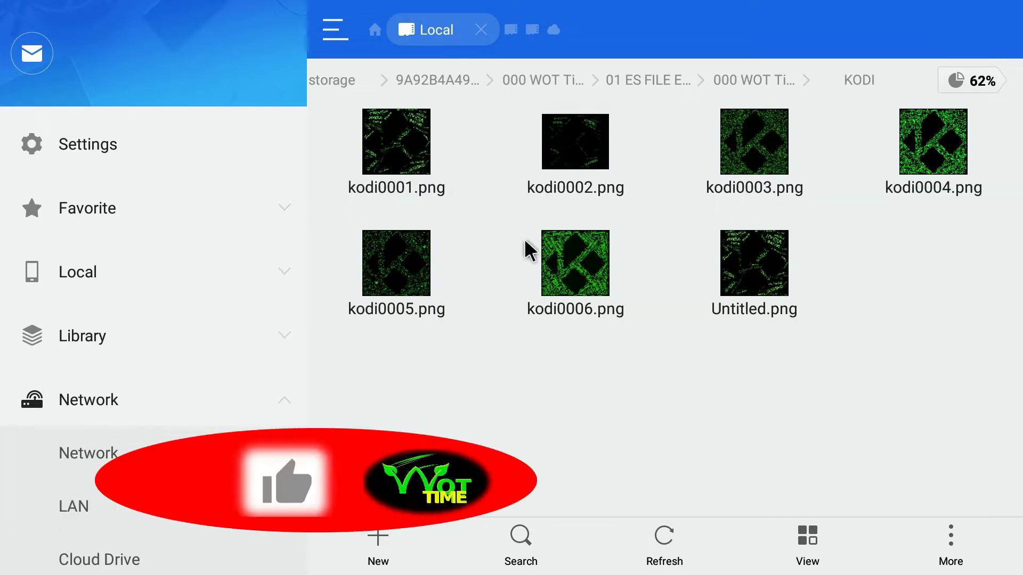
key("Escape")
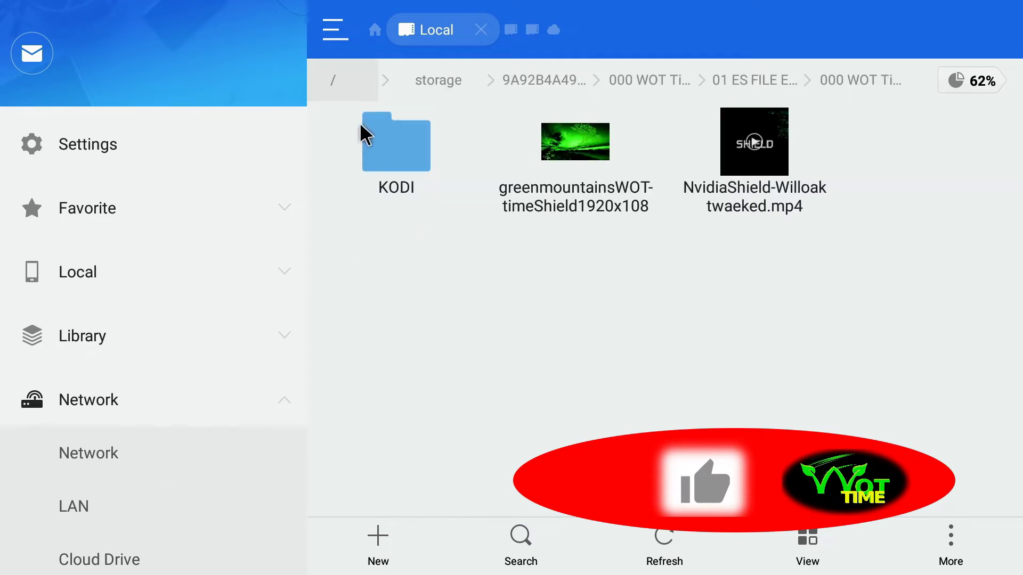
key("Escape")
key("Escape")
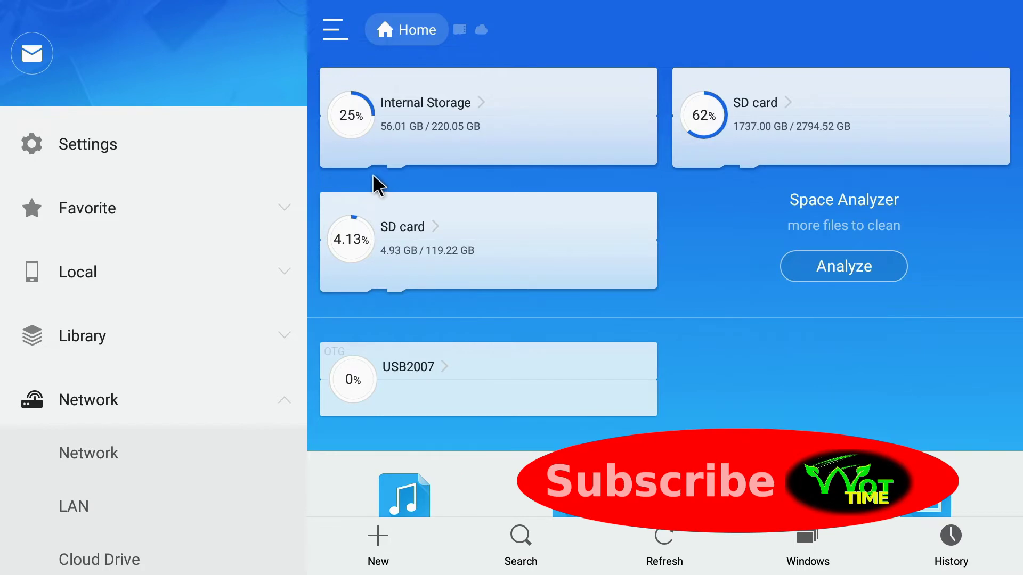
Copy 000 WOT Time Test and browse to the Downloads share on the LAN PC.
left_click(394, 134)
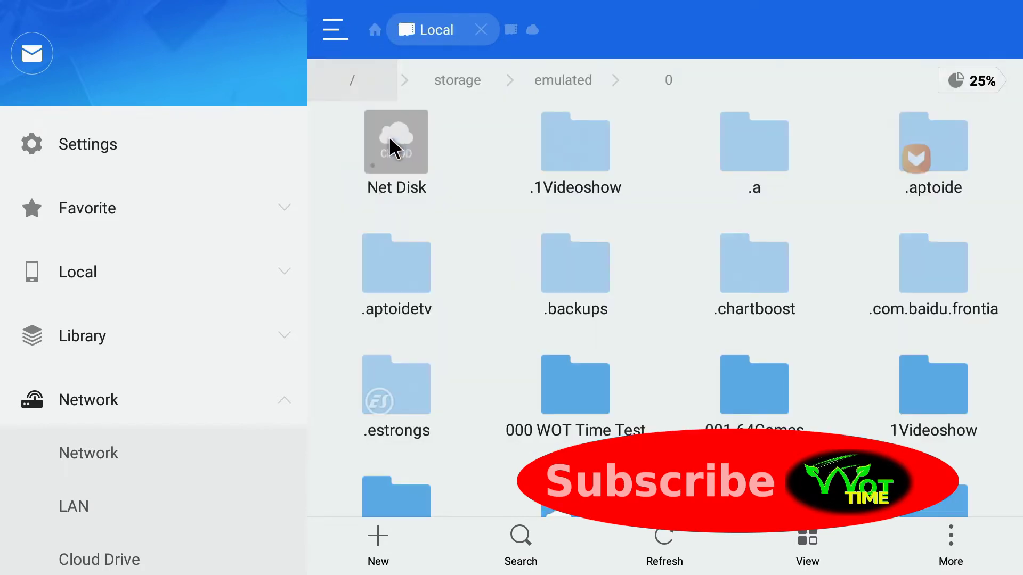
left_click(565, 392)
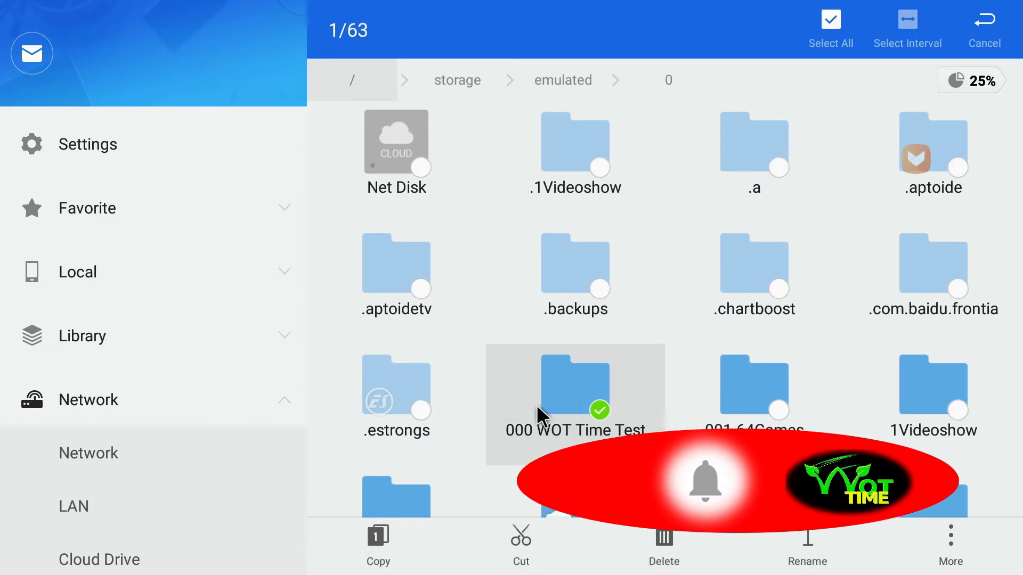
left_click(362, 535)
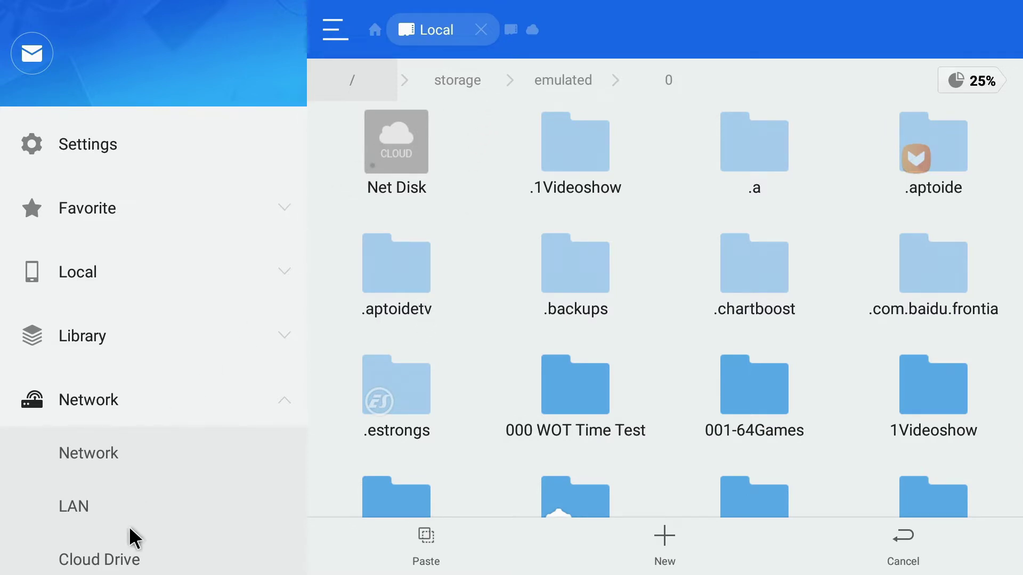
left_click(103, 519)
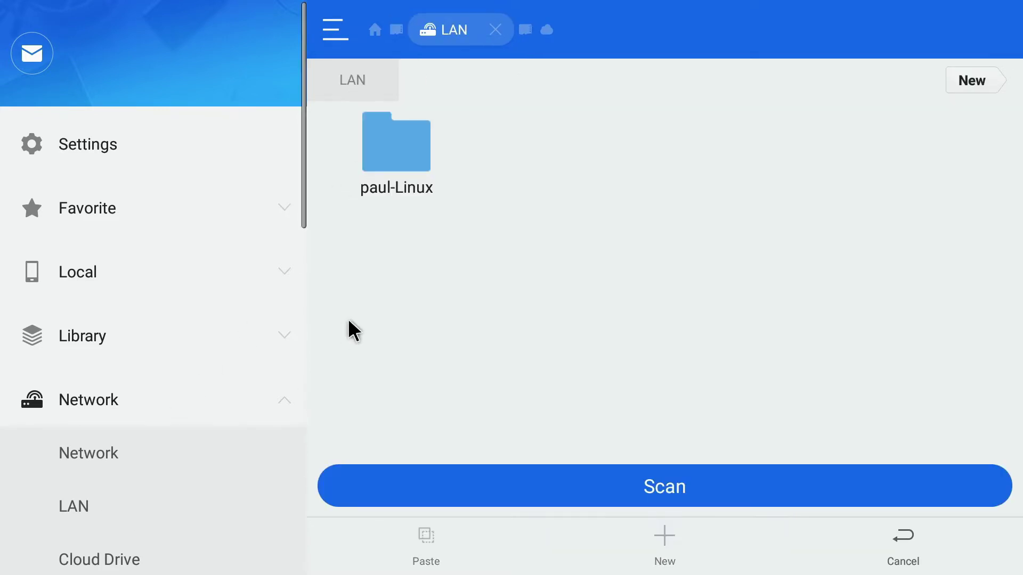
left_click(374, 165)
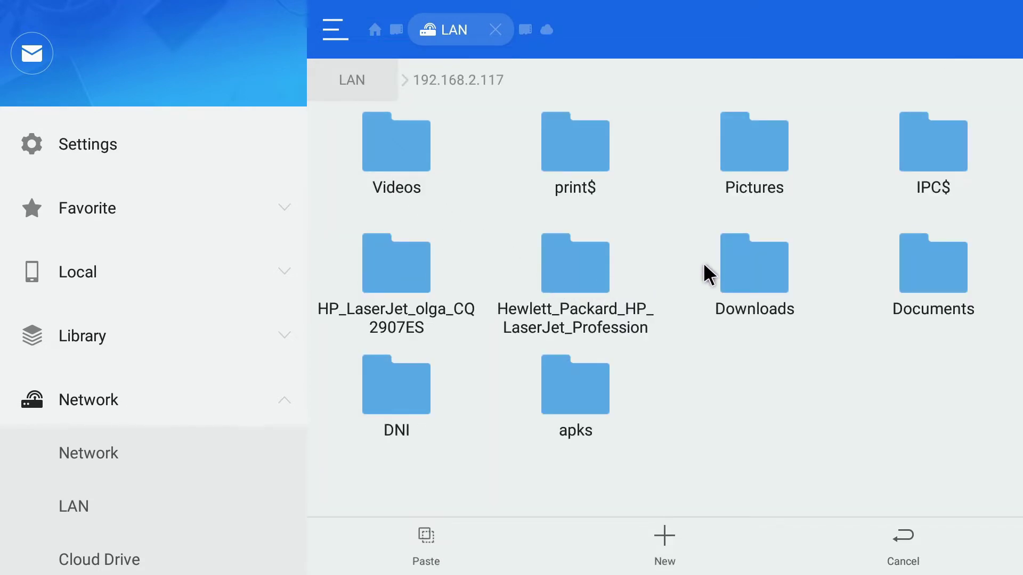
left_click(744, 282)
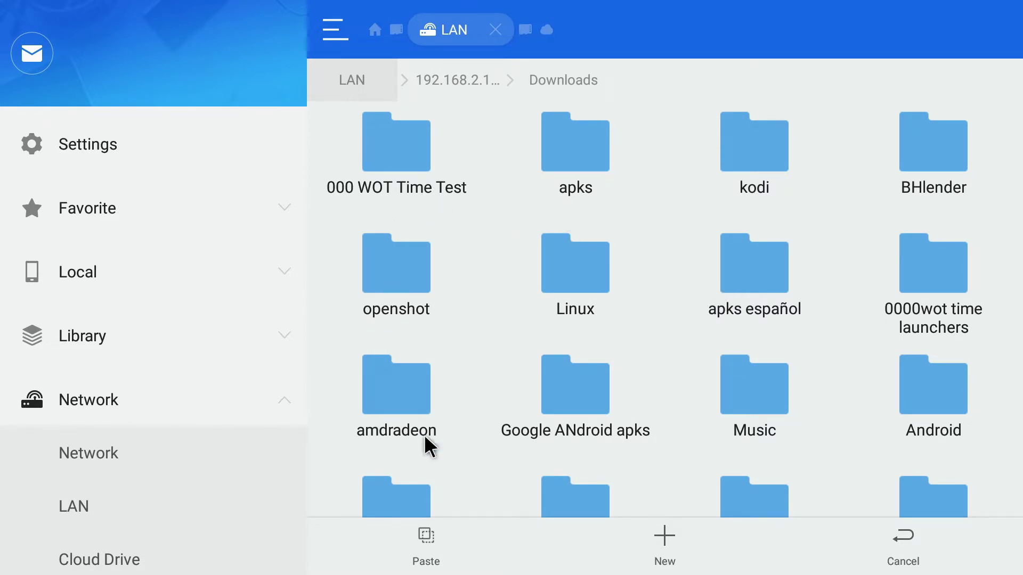
Paste it into Downloads, overwriting all existing files, and open the copy to verify.
left_click(434, 555)
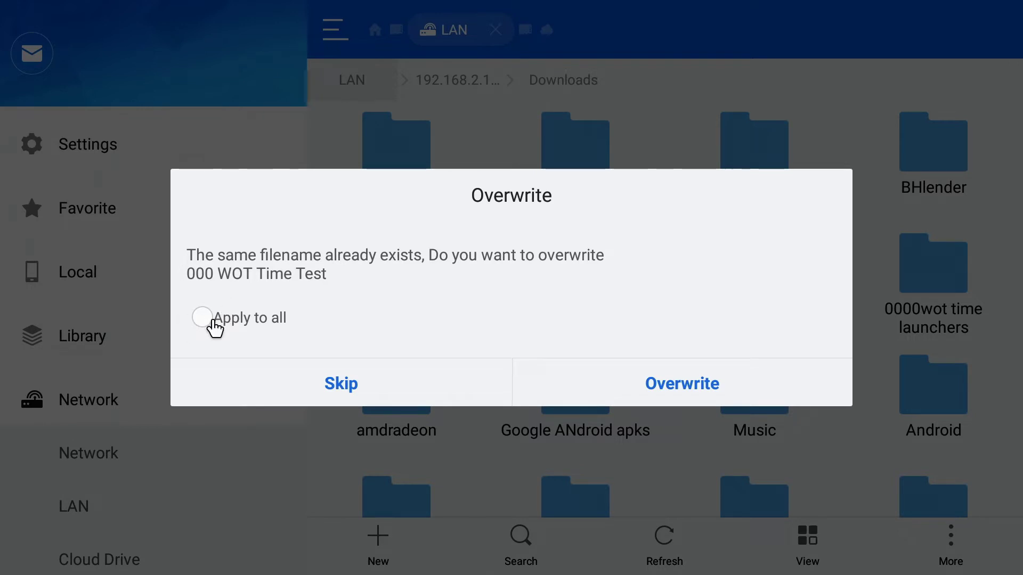
left_click(223, 321)
left_click(627, 385)
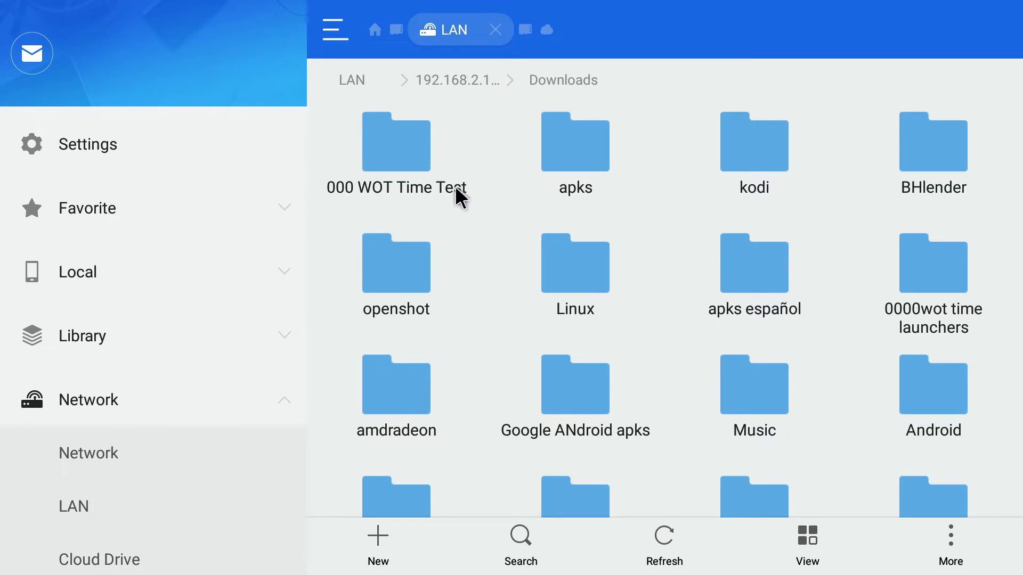
left_click(394, 167)
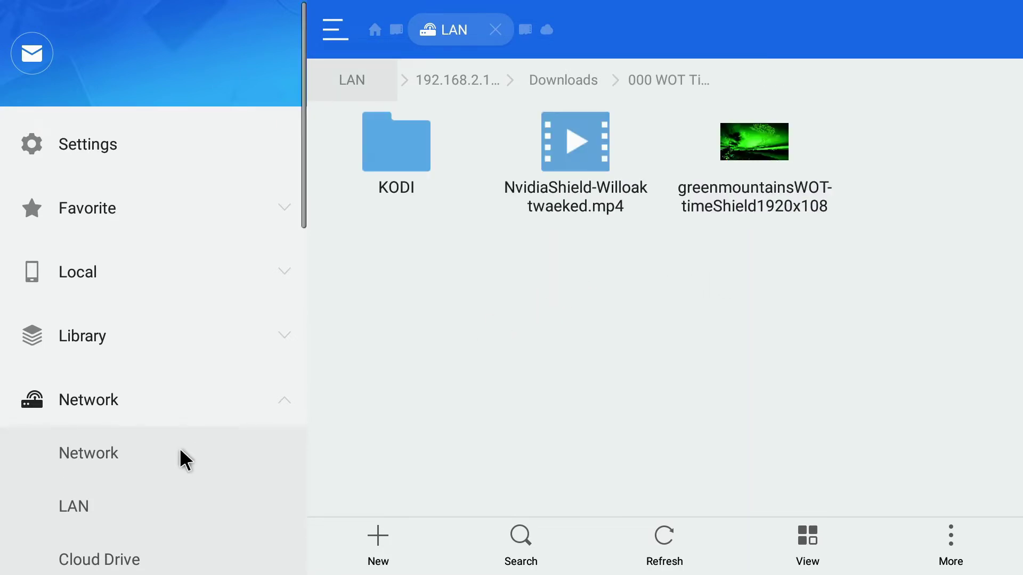
Open the Dropbox account, then copy 000 WOT Time Test from local storage.
left_click(133, 568)
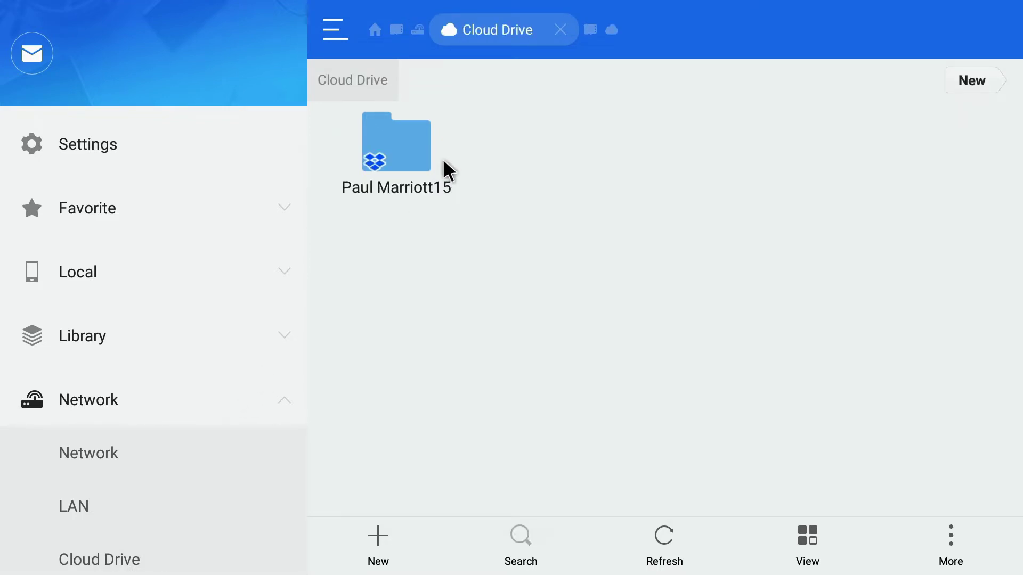
left_click(407, 157)
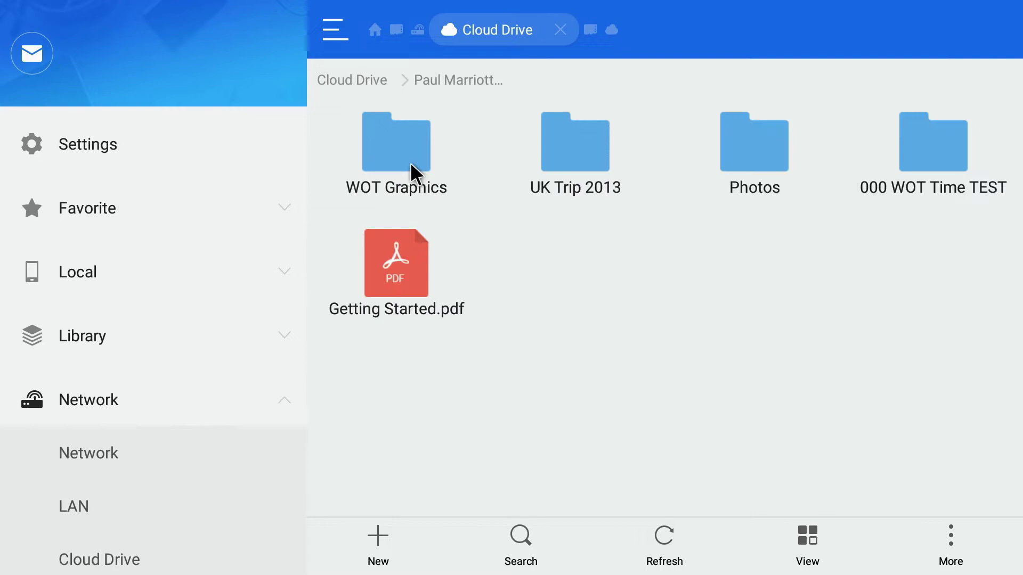
left_click(395, 30)
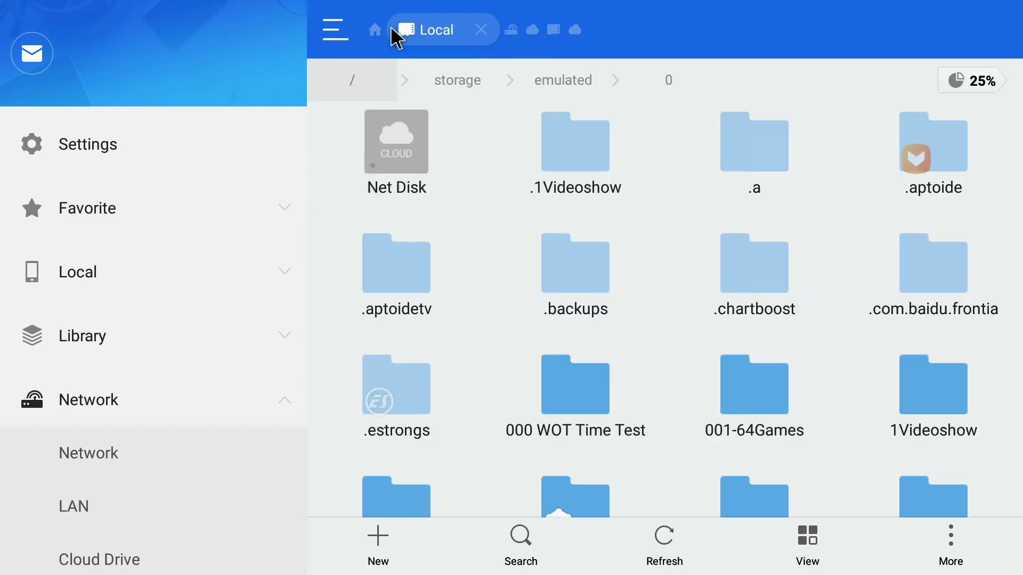
left_click(570, 417)
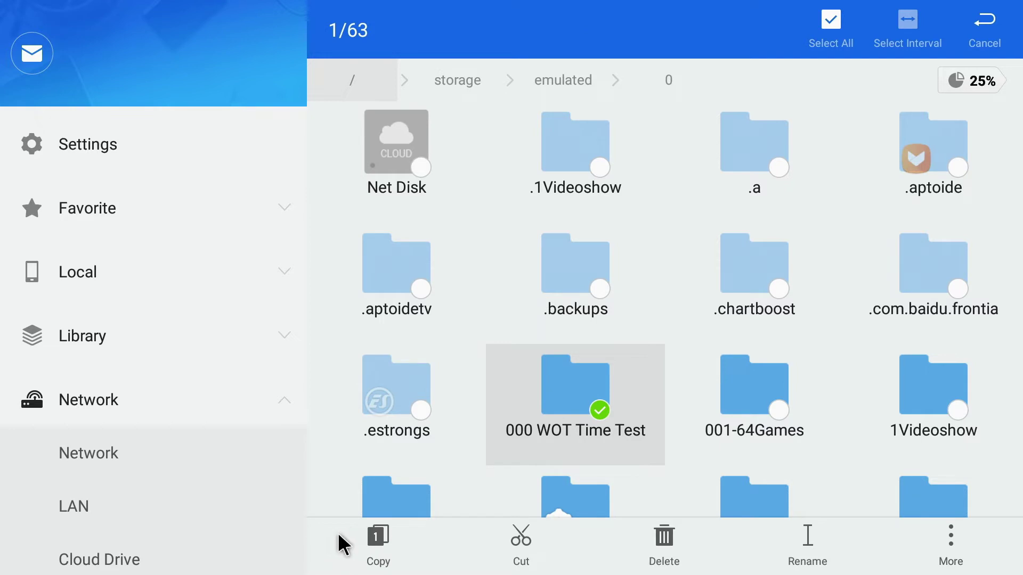
left_click(376, 530)
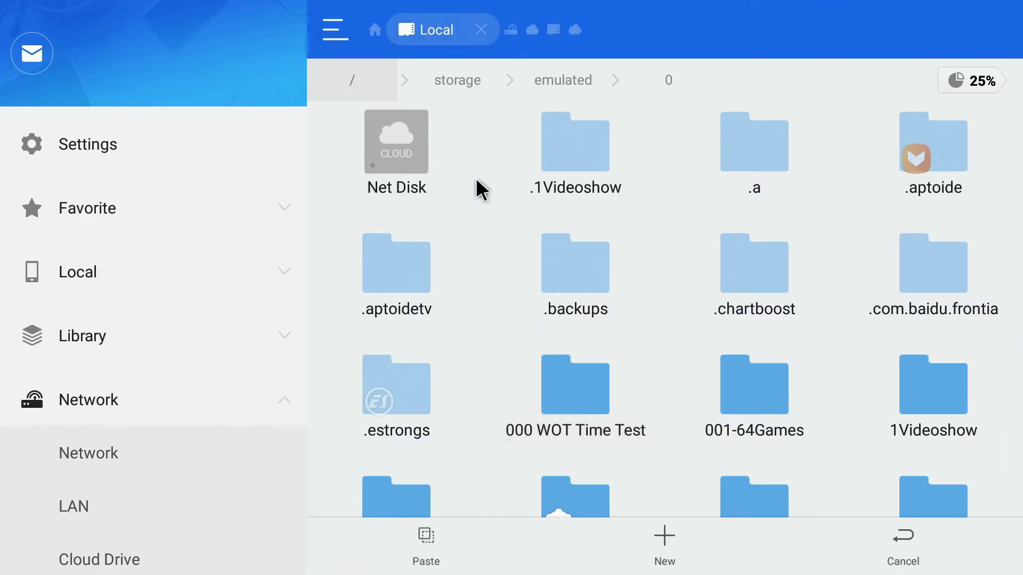
Paste the folder into Dropbox, overwriting all conflicting items.
left_click(530, 31)
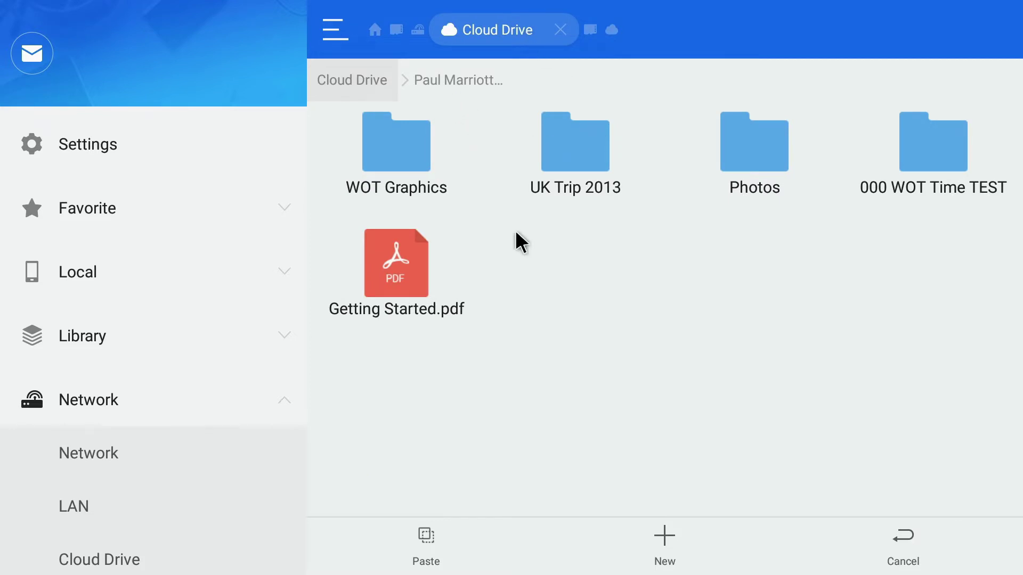
left_click(416, 554)
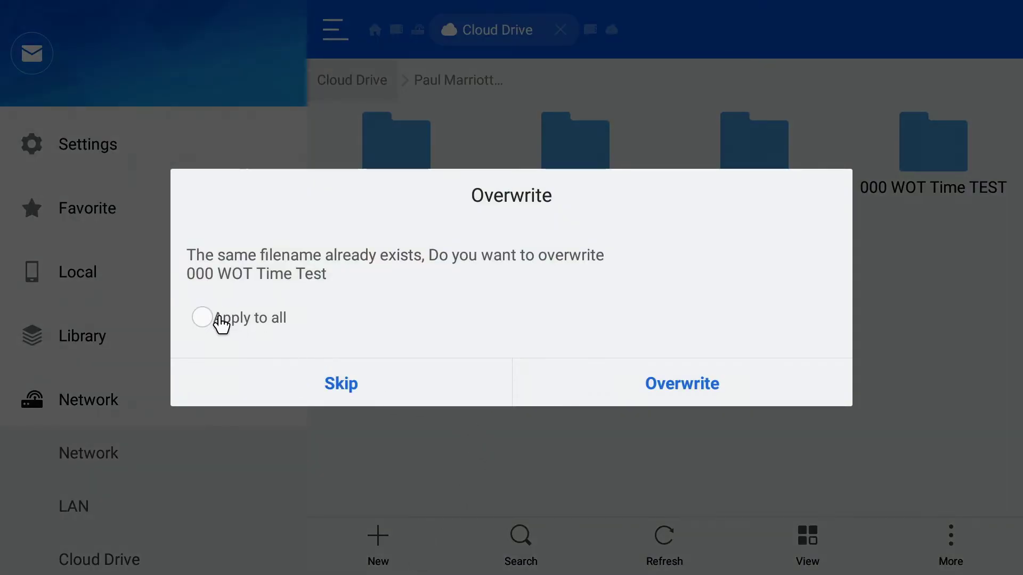
left_click(219, 320)
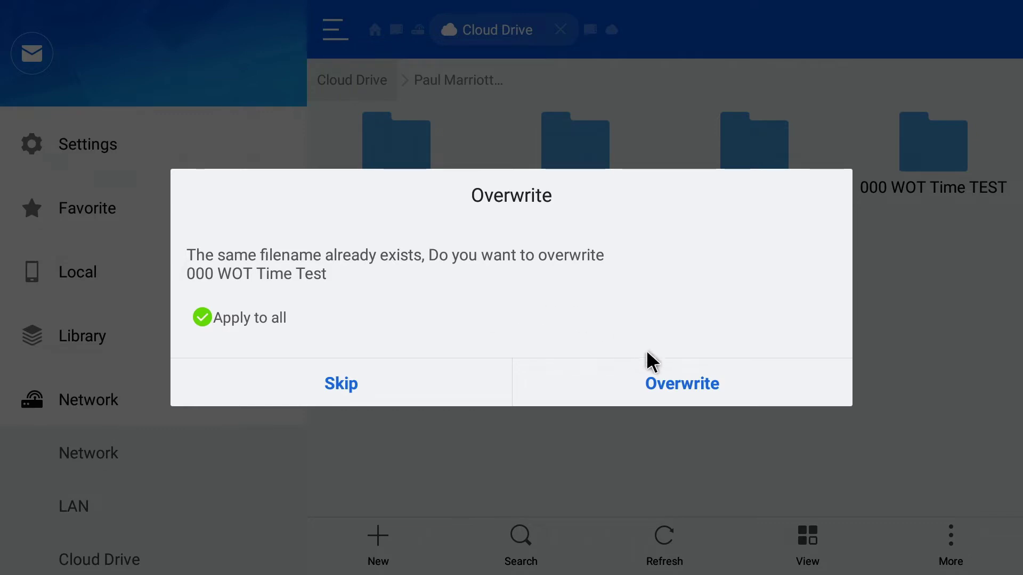
left_click(678, 397)
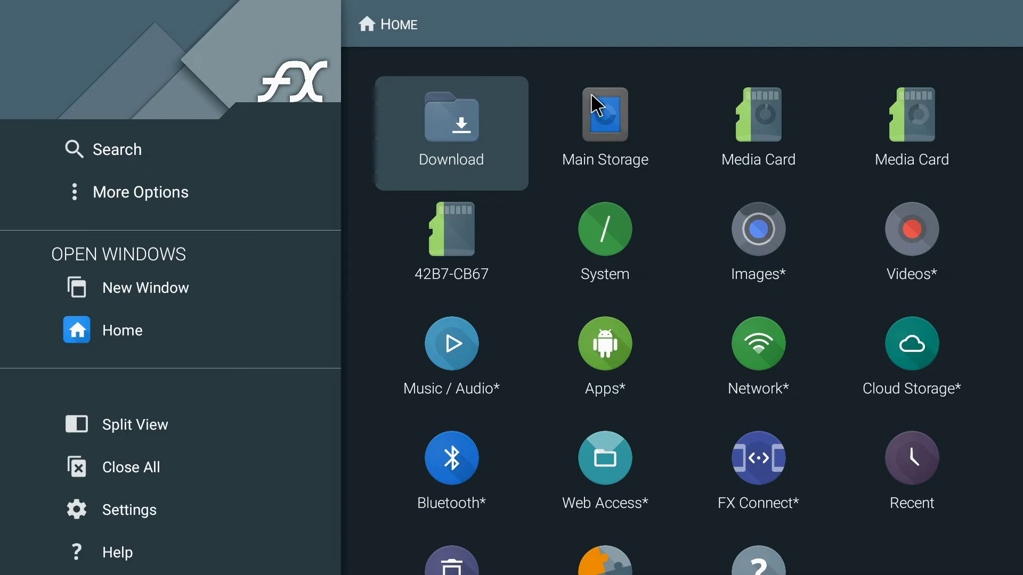
Open Main Storage in split view with the Media Card in the lower pane.
left_click(611, 117)
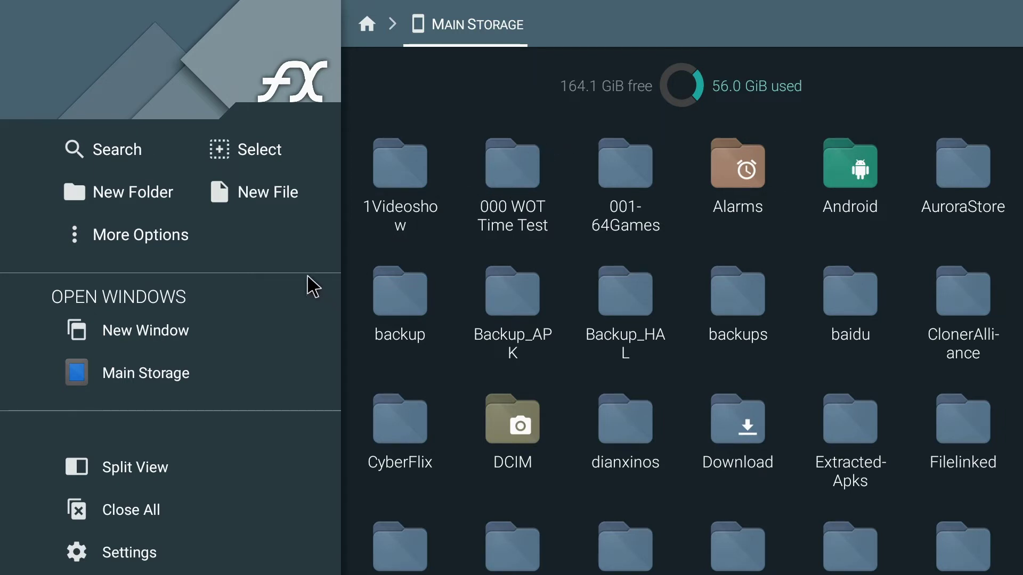
left_click(139, 467)
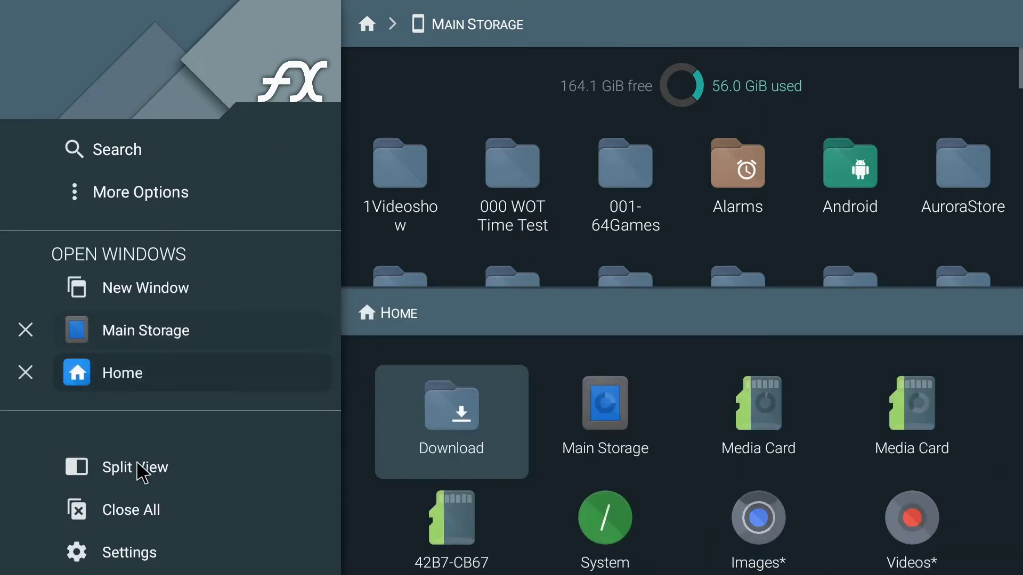
left_click(145, 378)
left_click(900, 413)
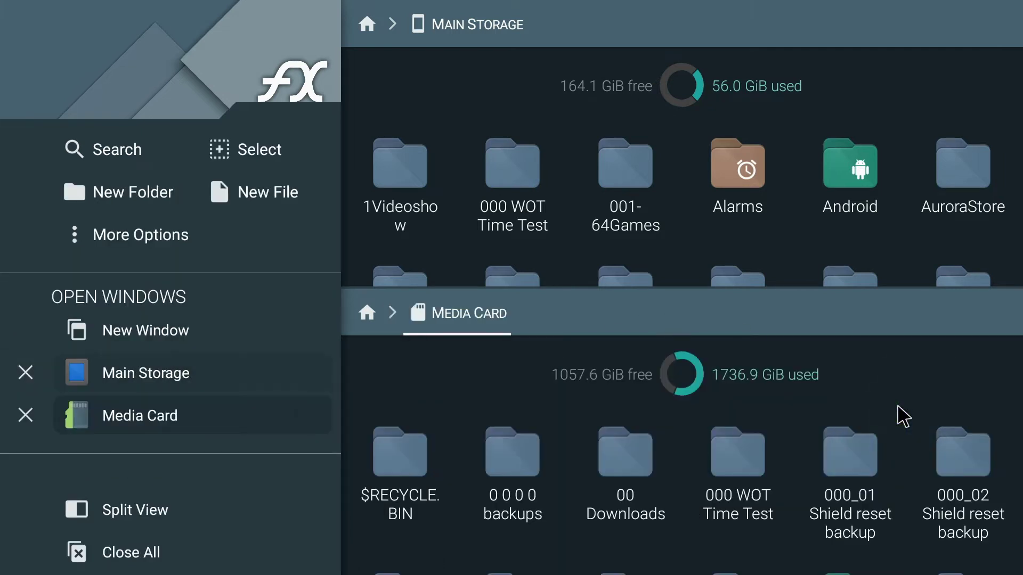
Copy 000 WOT Time Test from Main Storage into the card's 000 WOT Time Test/02 FX FILE EXPLORER folder.
left_click(743, 458)
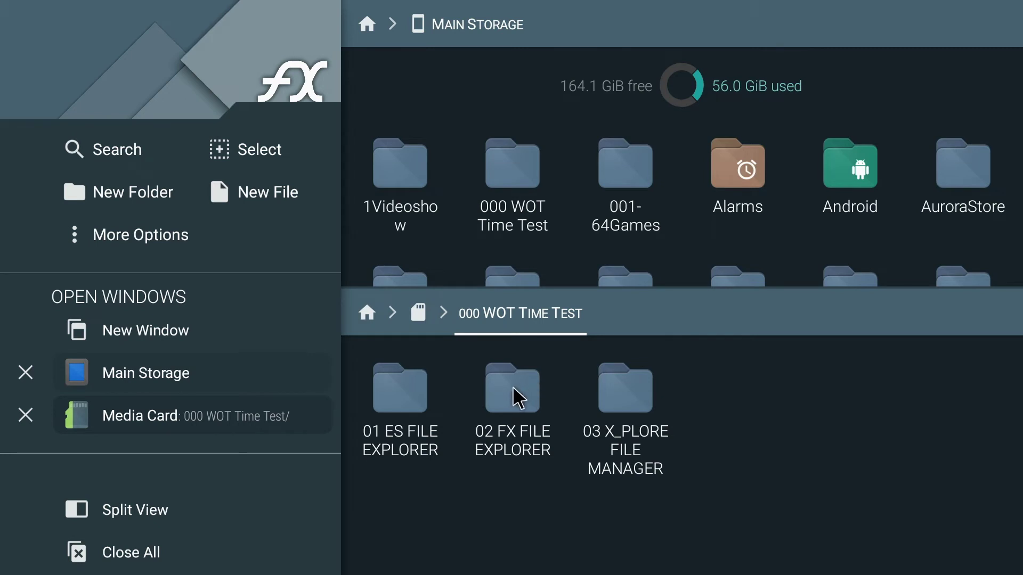
left_click(514, 390)
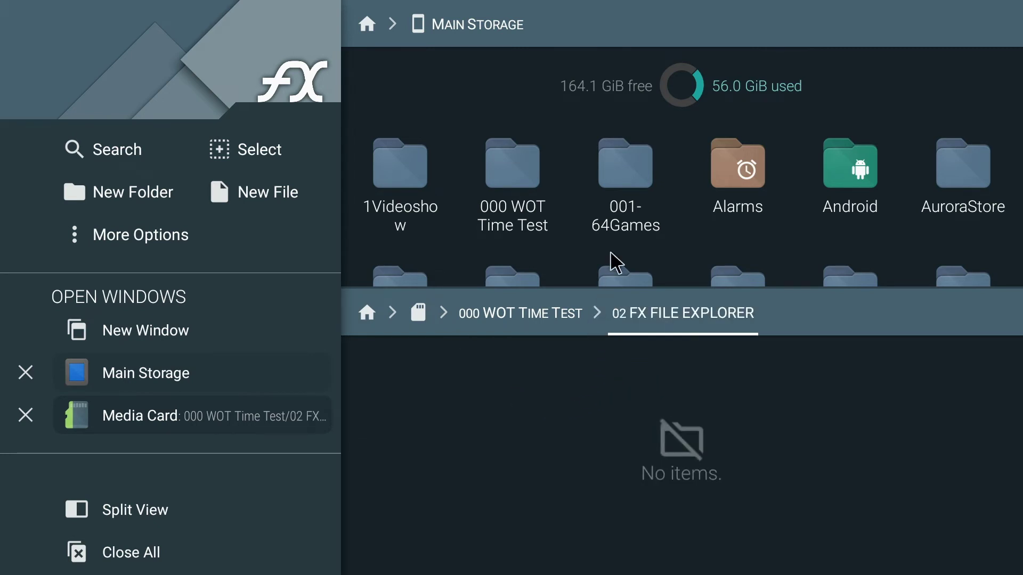
left_click(513, 171)
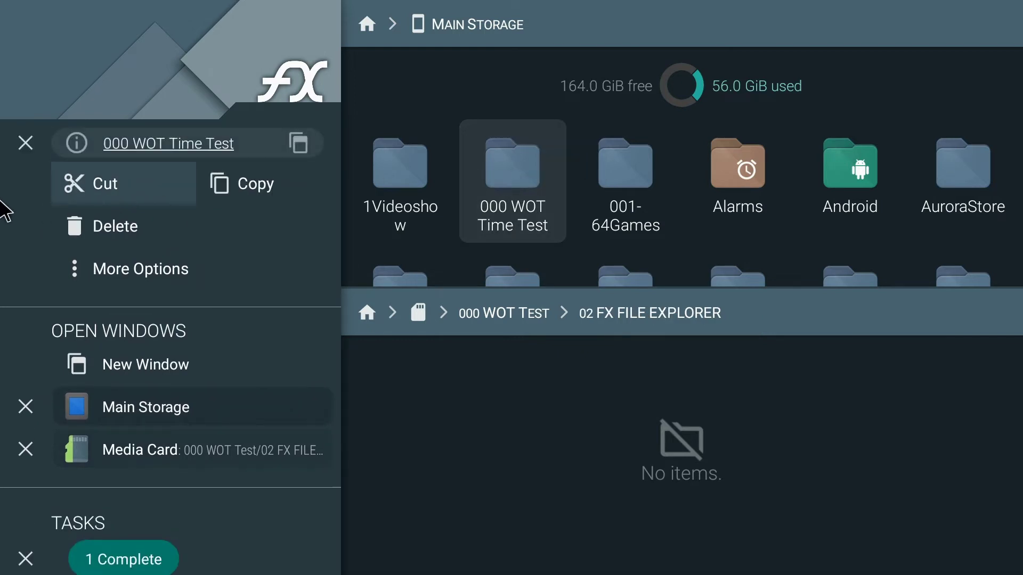
left_click(238, 184)
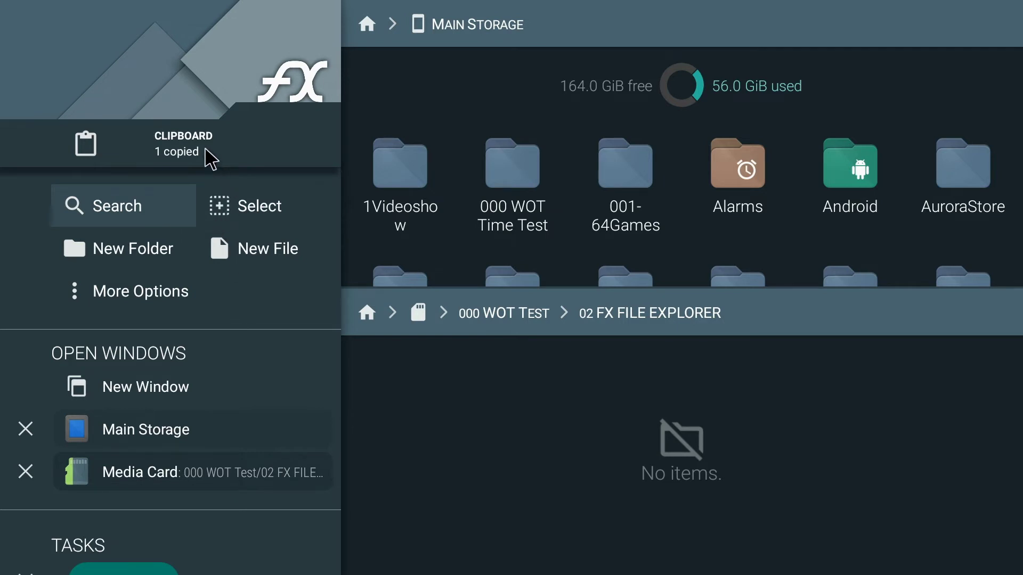
left_click(166, 153)
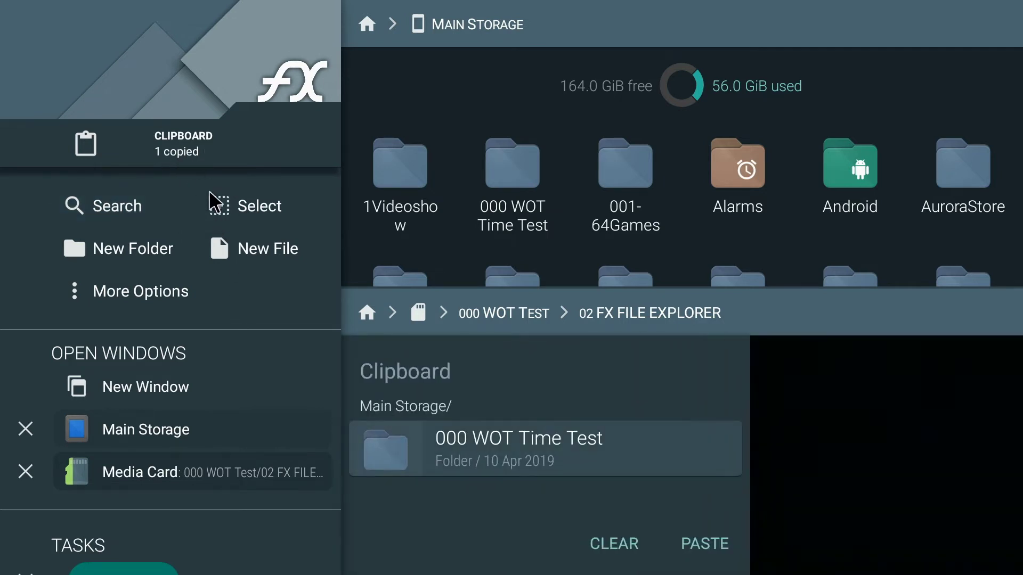
left_click(710, 548)
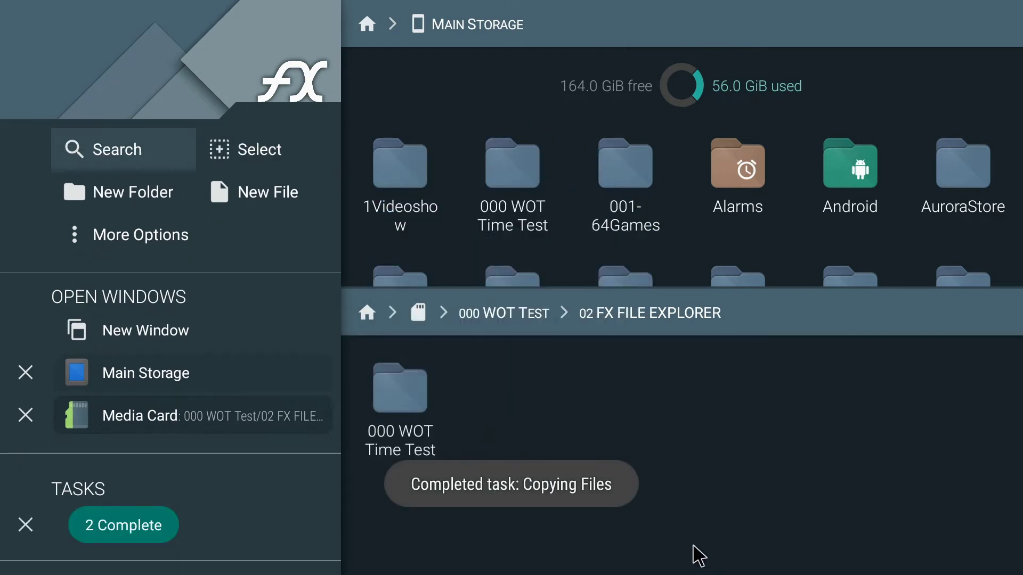
left_click(390, 391)
Close FX File Explorer's split view and switch to X-plore File Manager.
key("Escape")
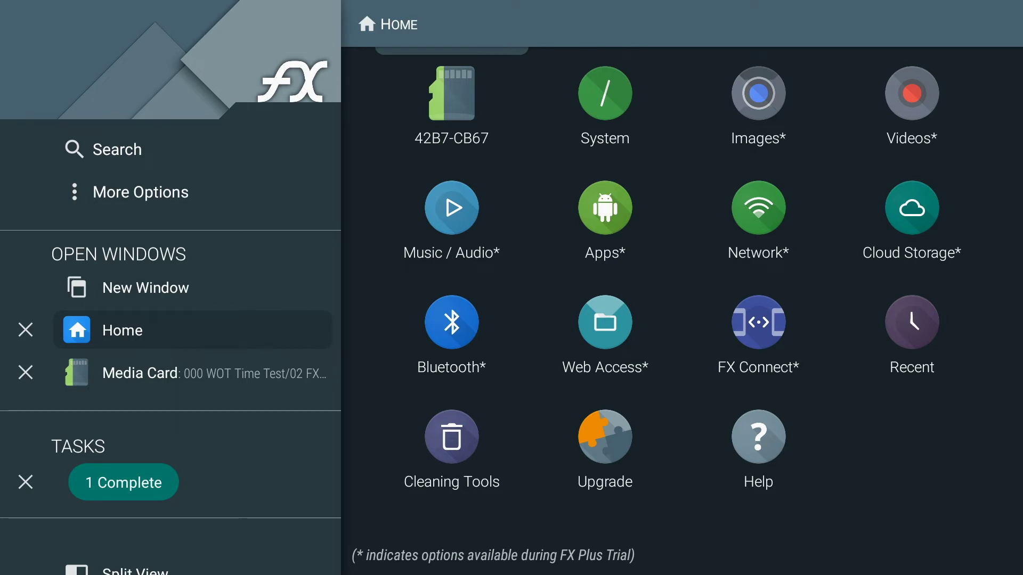
scroll(120, 224, "down", 3)
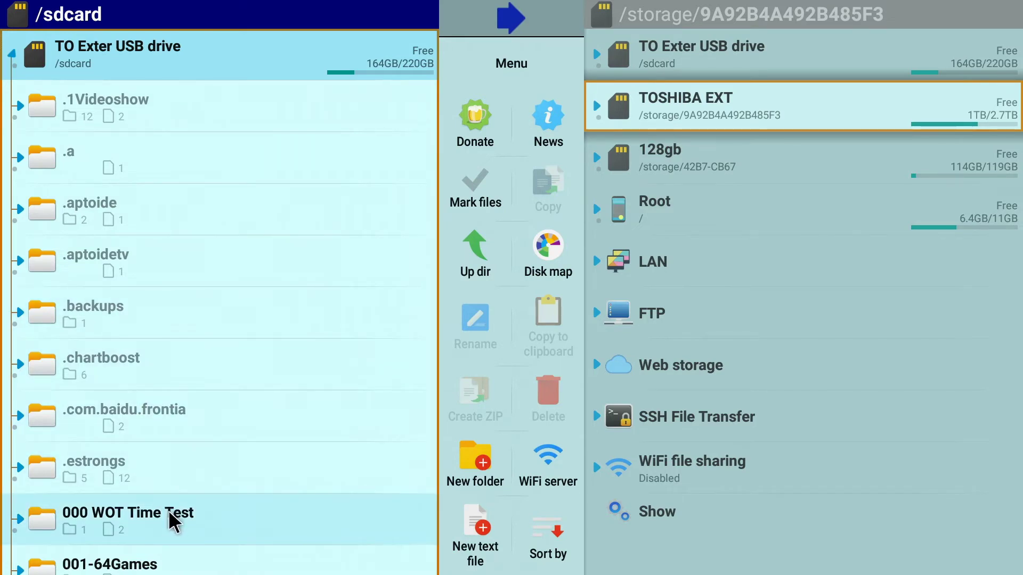
Open TOSHIBA EXT's 000 WOT Test/03 X_PLORE FILE MANAGER as destination and select /sdcard's 000 WOT Time Test.
left_click(143, 514)
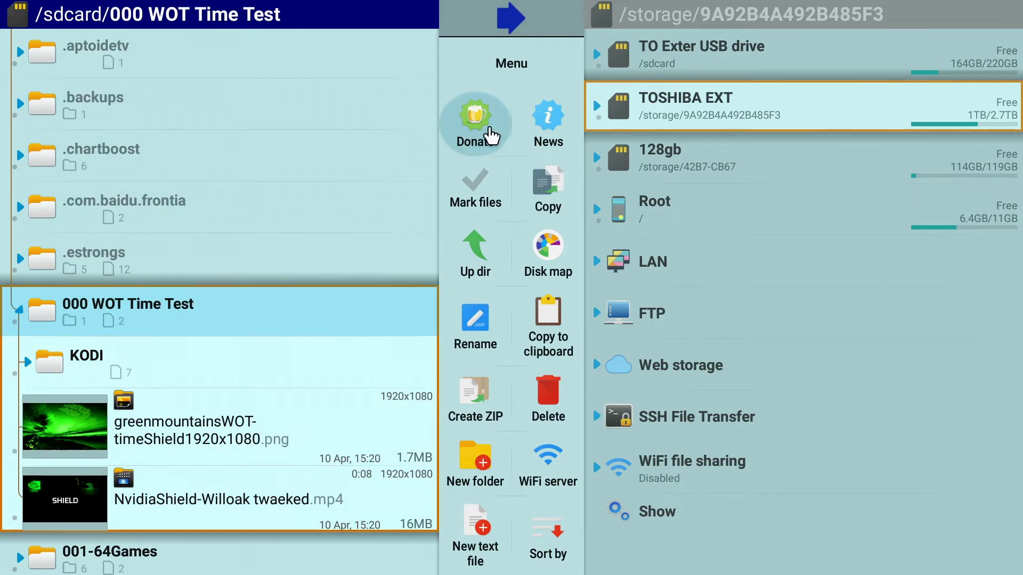
left_click(730, 109)
left_click(730, 109)
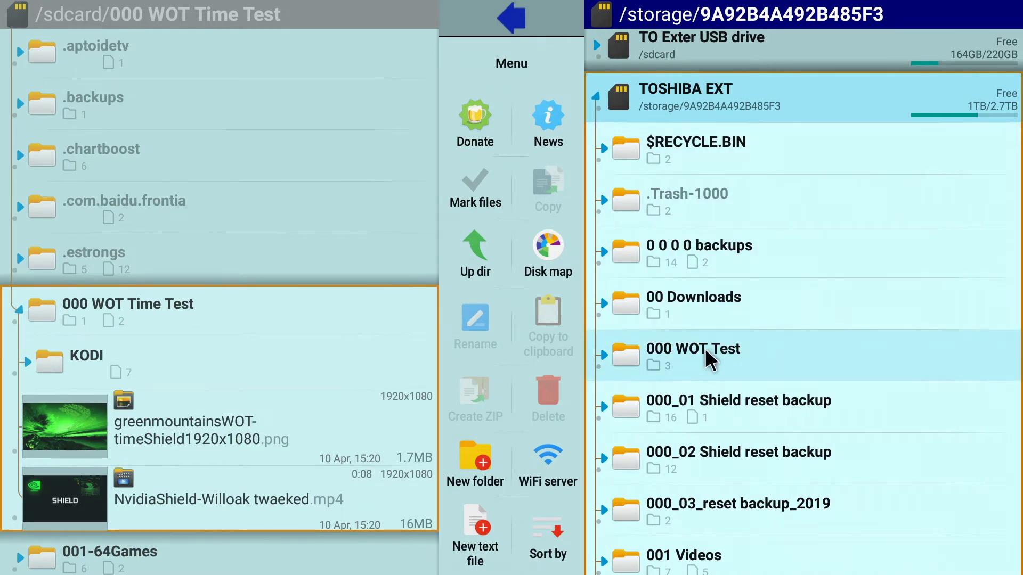
left_click(710, 361)
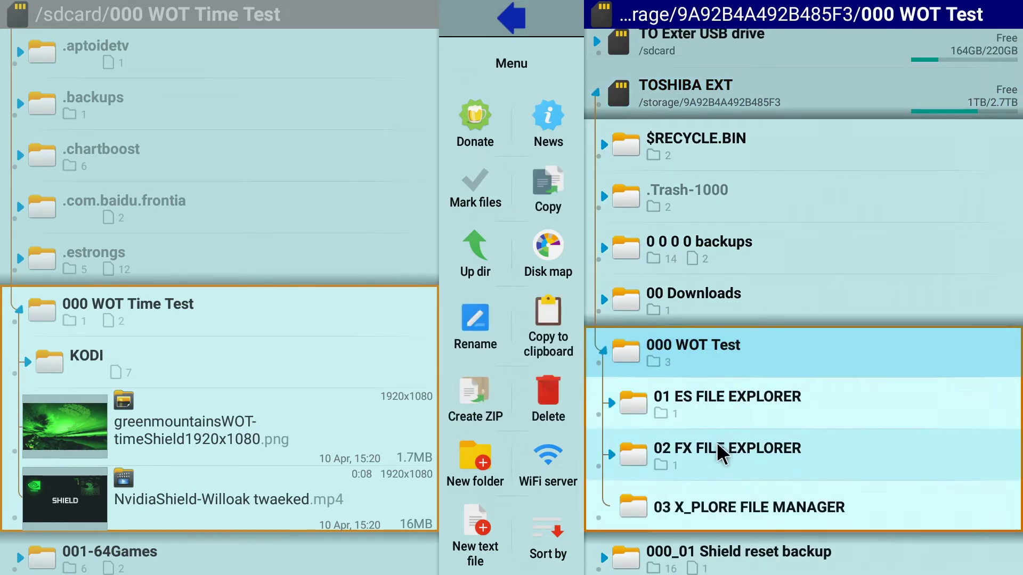
left_click(734, 512)
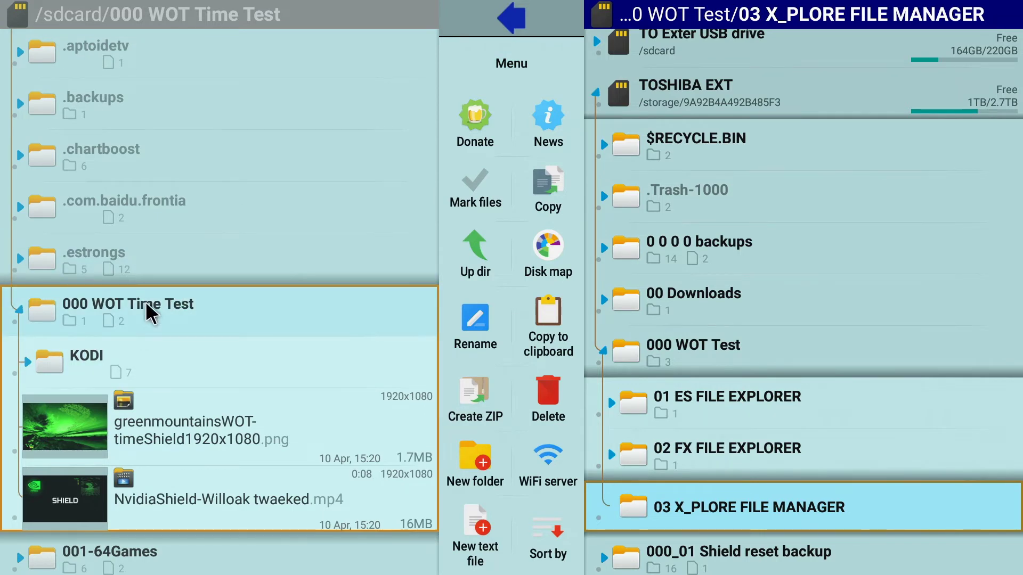
left_click(152, 315)
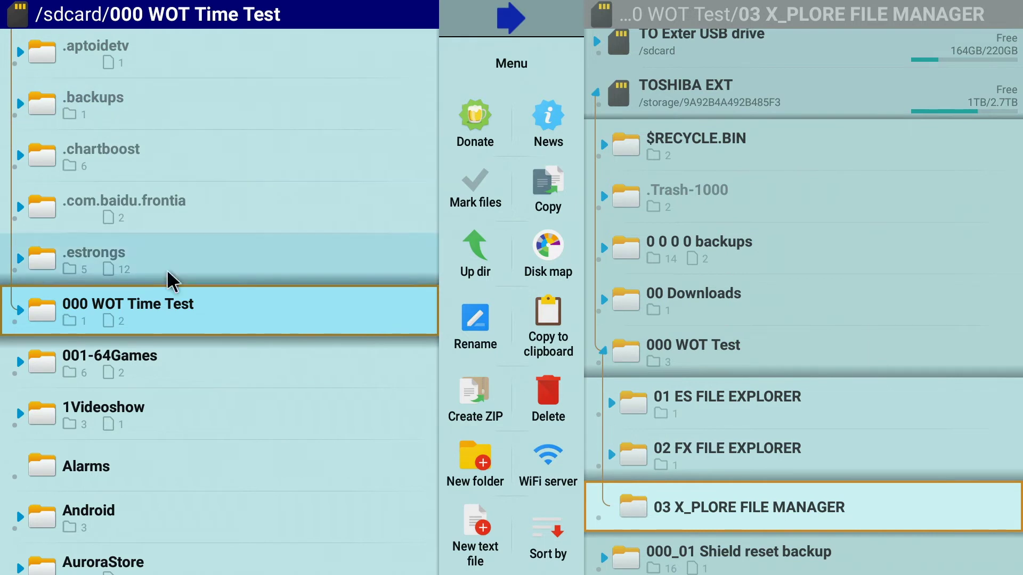
Copy 000 WOT Time Test into 03 X_PLORE FILE MANAGER, then reopen that folder to inspect the copy.
left_click(143, 314)
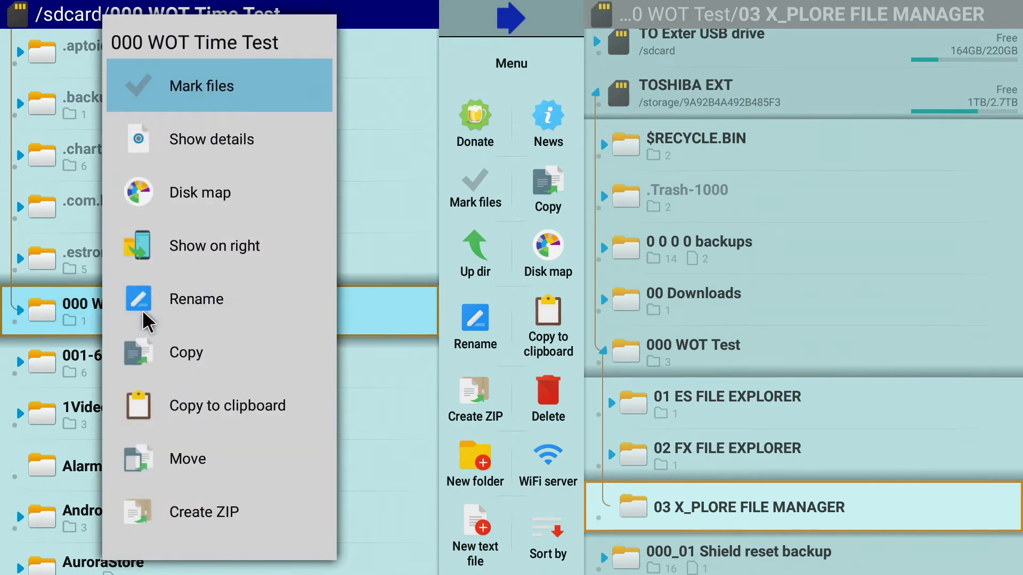
left_click(185, 348)
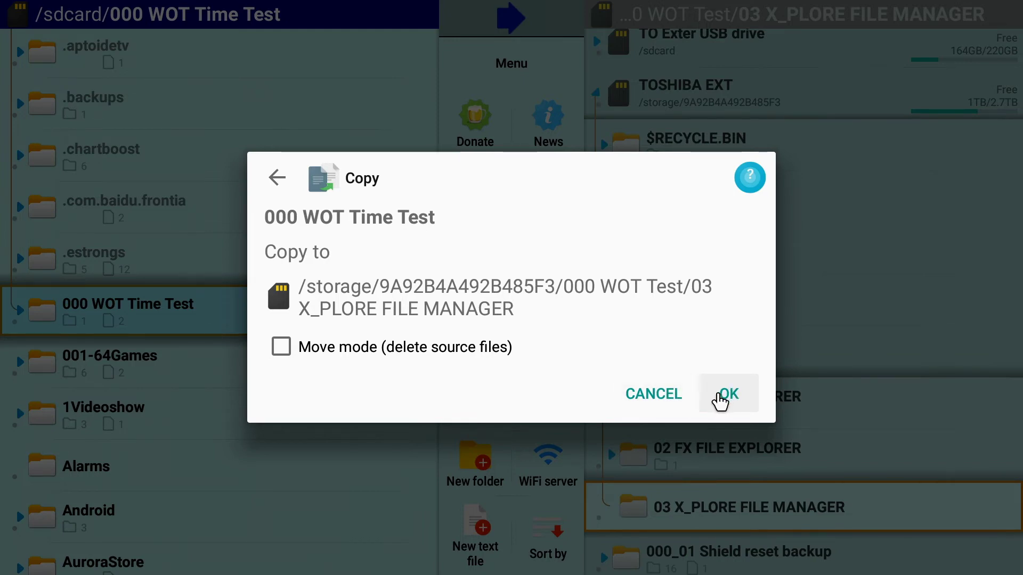
left_click(720, 402)
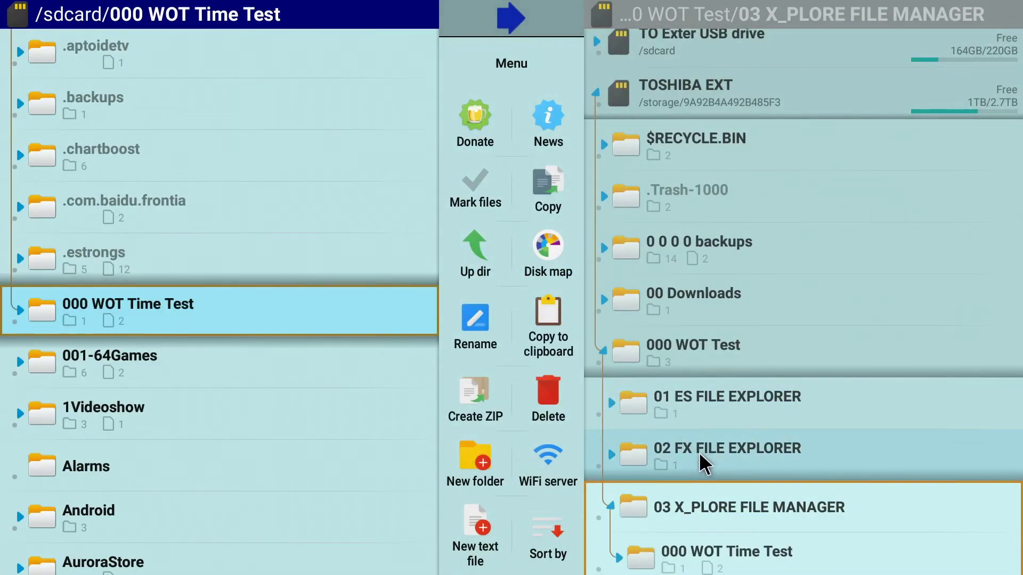
left_click(709, 510)
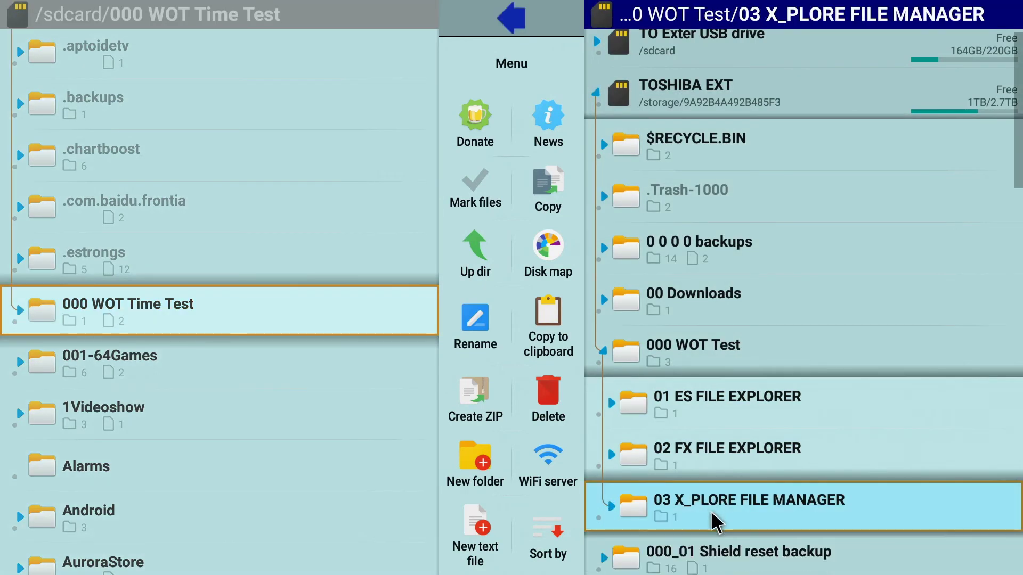
left_click(732, 494)
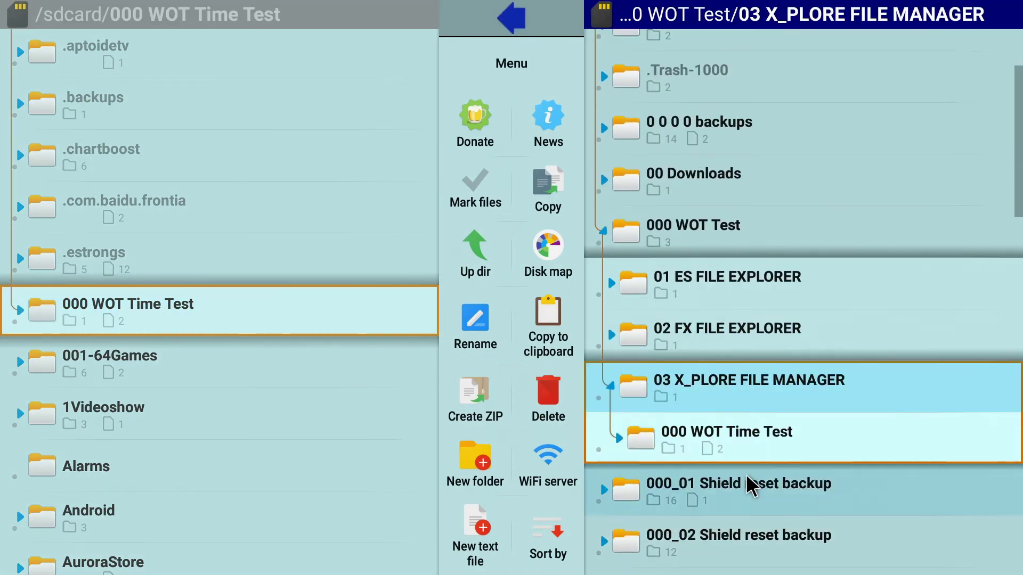
left_click(771, 420)
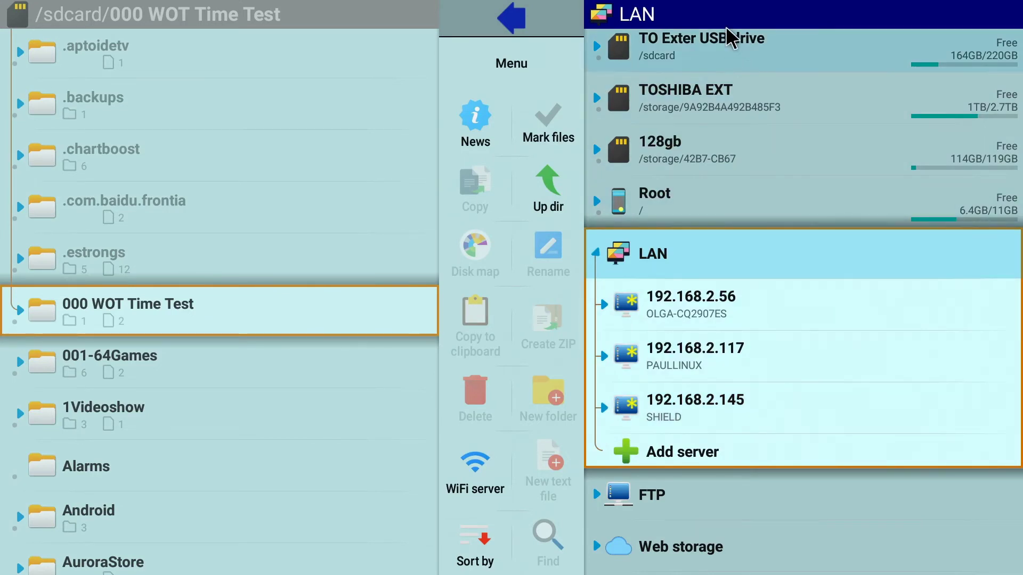
Expand the LAN PC 192.168.2.117 and choose its Downloads share as destination.
left_click(622, 52)
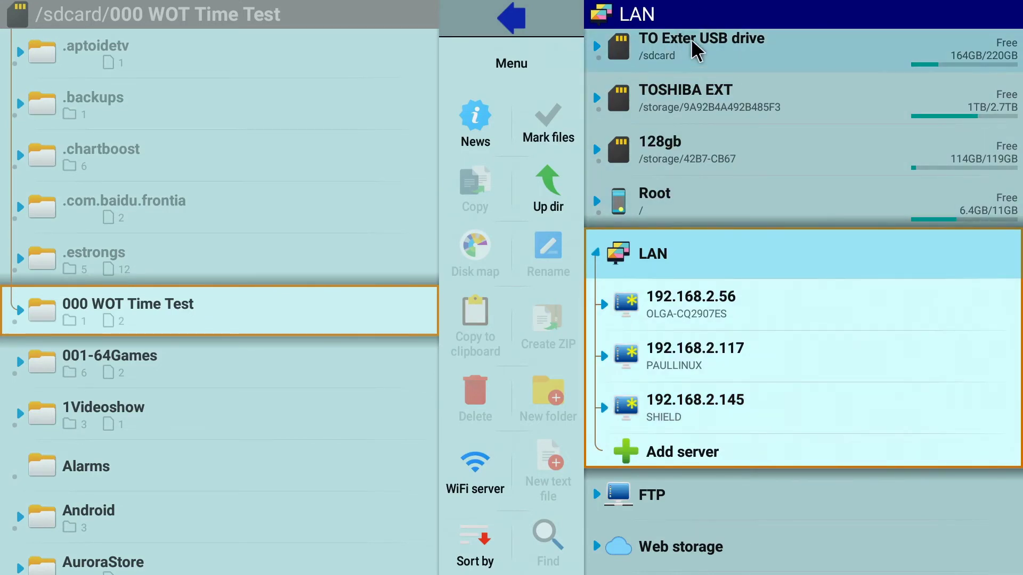
left_click(703, 347)
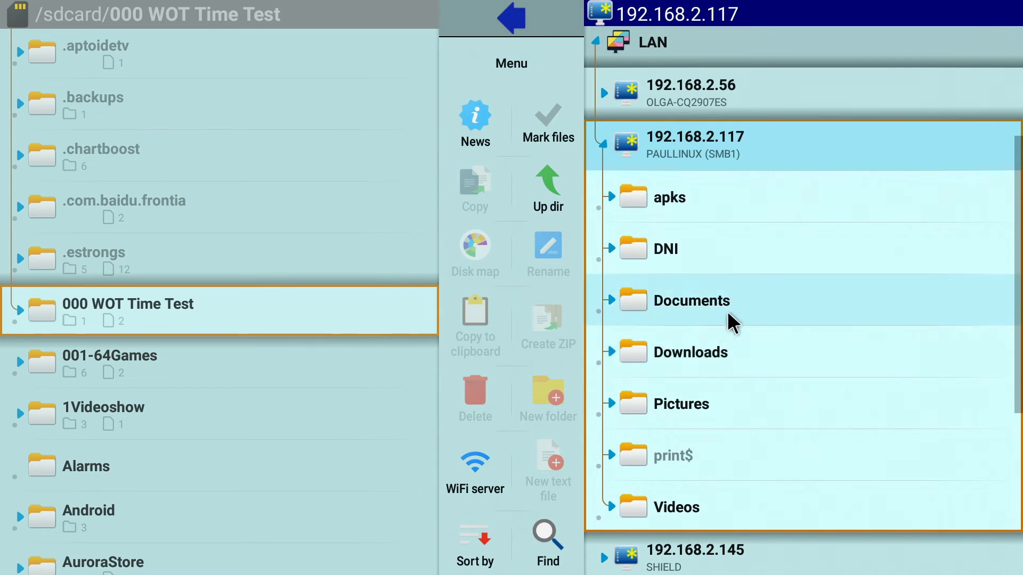
left_click(677, 362)
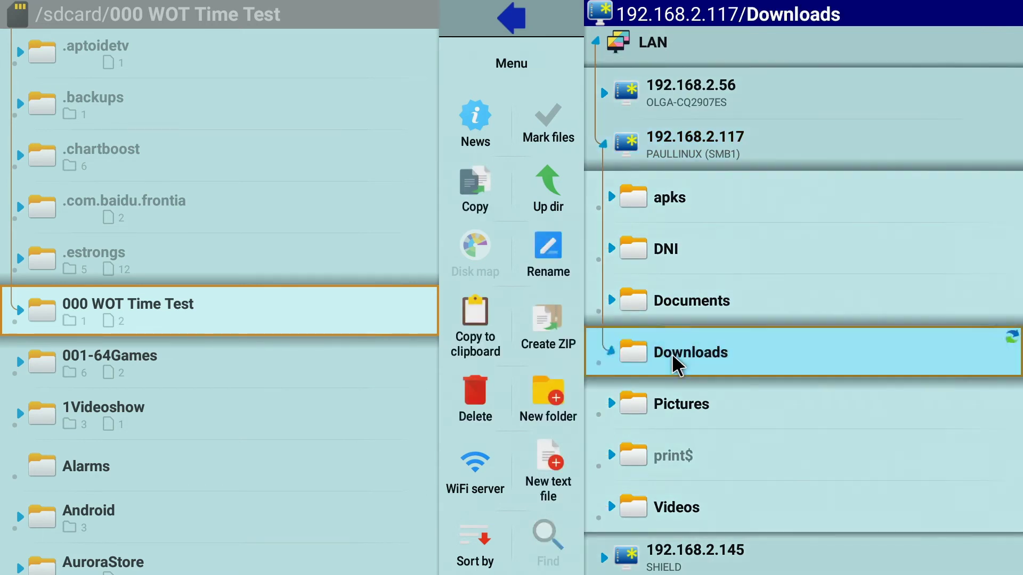
Copy 000 WOT Time Test into Downloads and preview the copied greenmountains image.
right_click(122, 309)
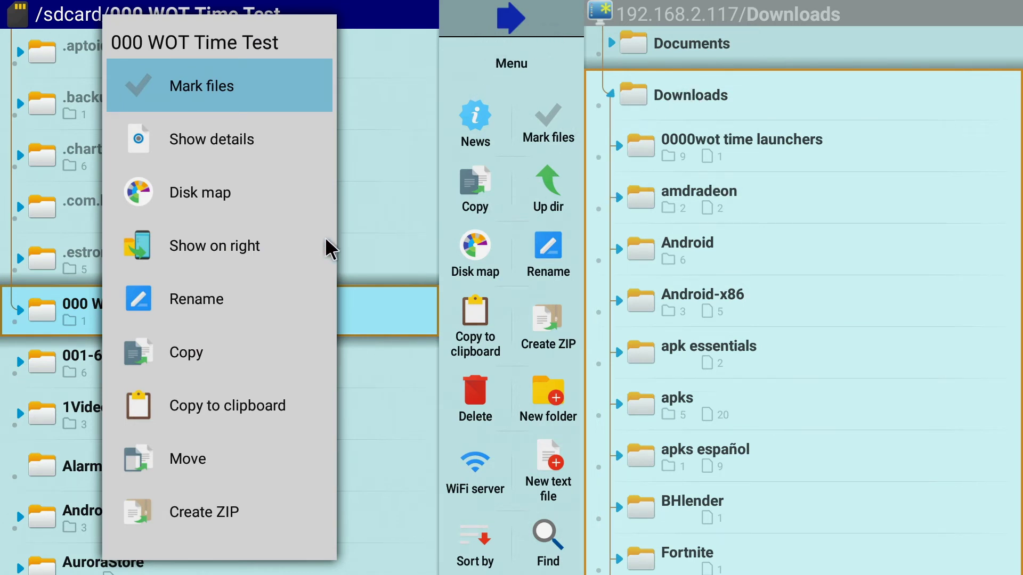
left_click(186, 354)
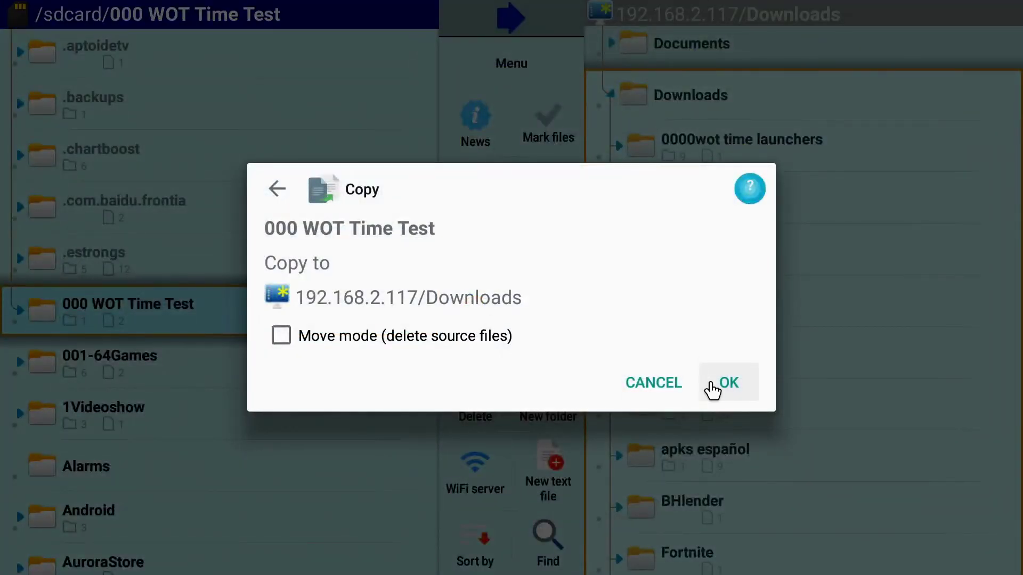
left_click(728, 383)
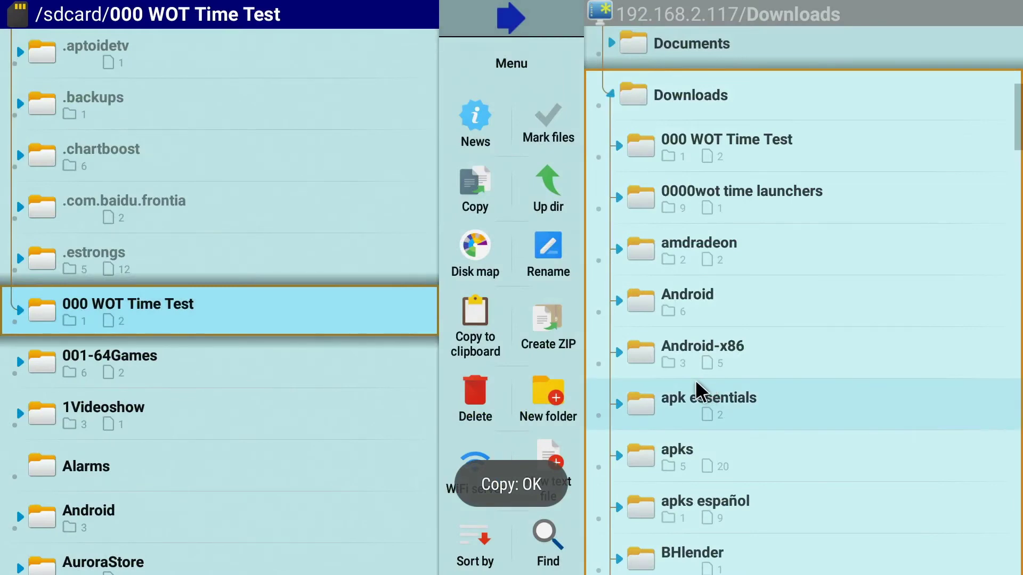
left_click(735, 156)
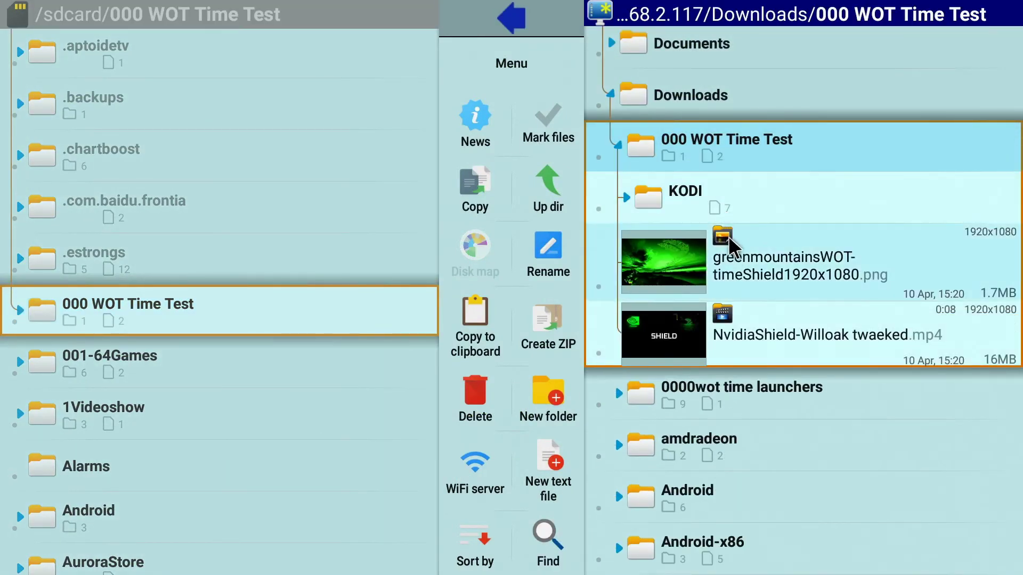
left_click(727, 259)
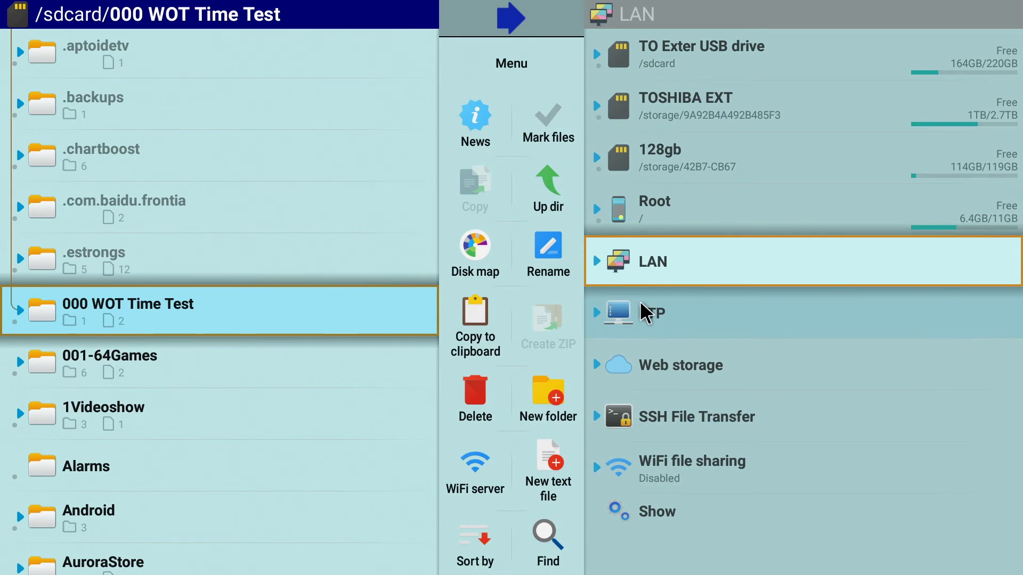
Copy the 000 WOT Time Test folder into Dropbox's 000 WOT Time TEST folder.
left_click(672, 361)
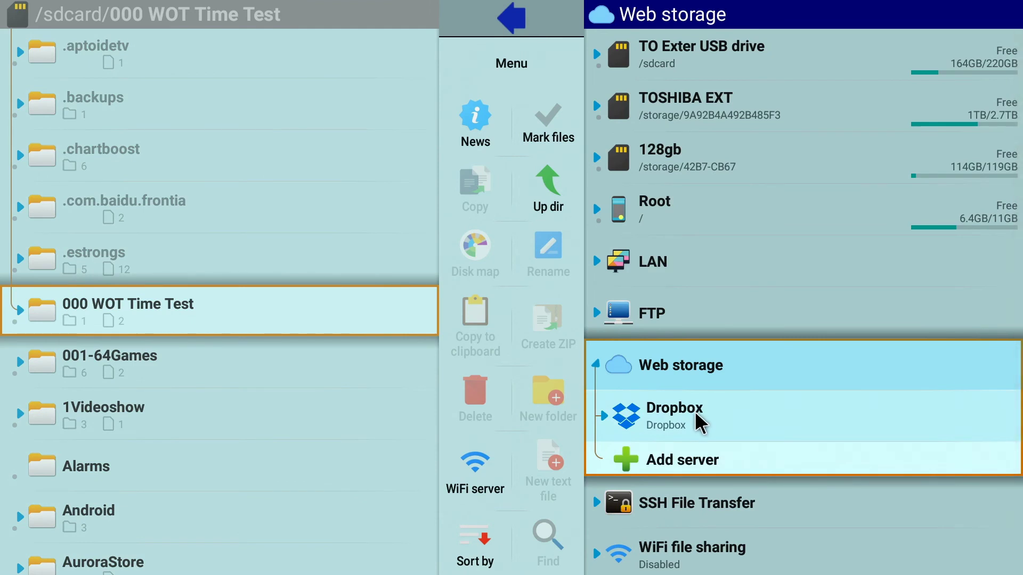
left_click(698, 424)
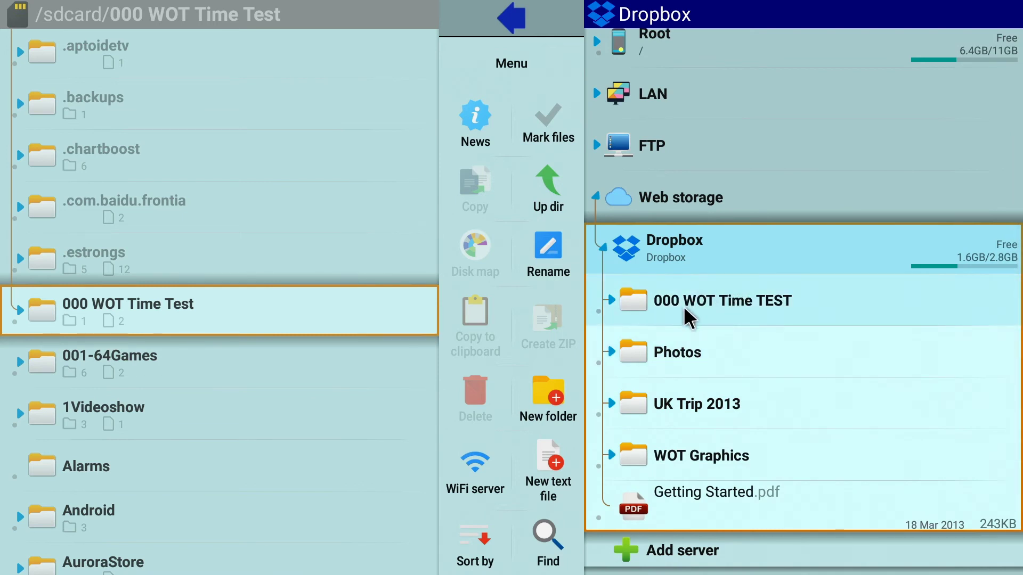
left_click(698, 307)
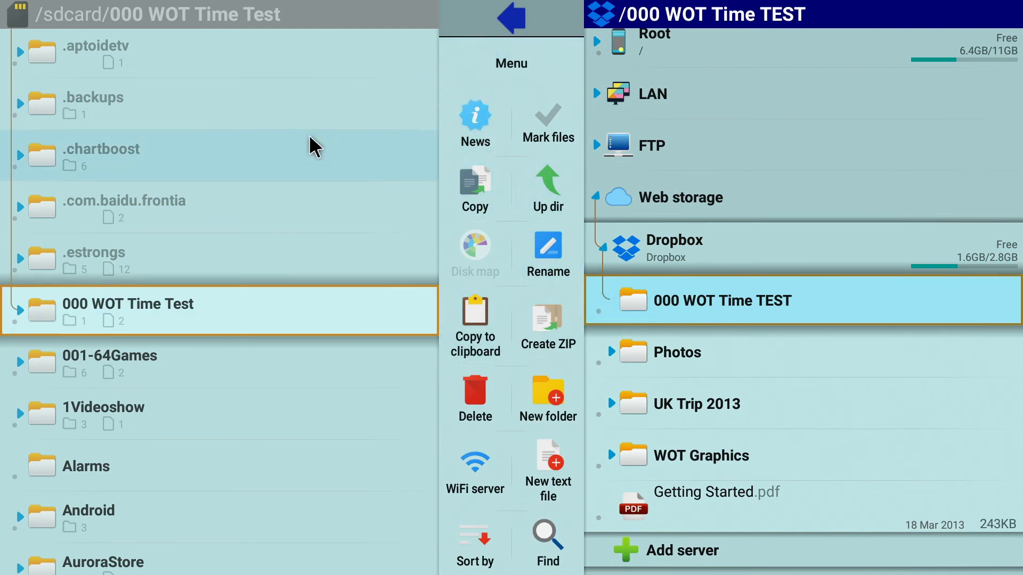
left_click(165, 295)
right_click(165, 296)
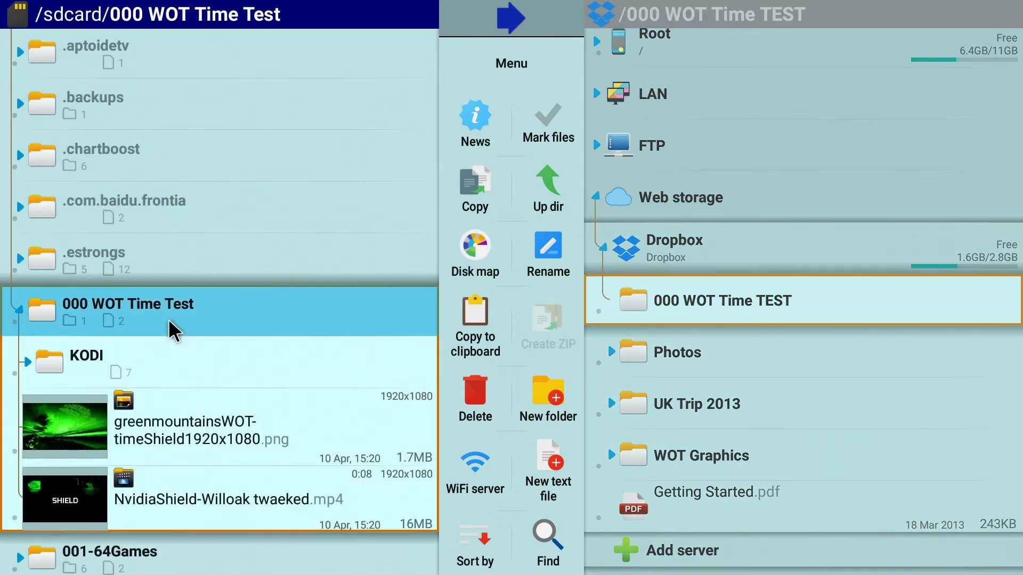
left_click(195, 354)
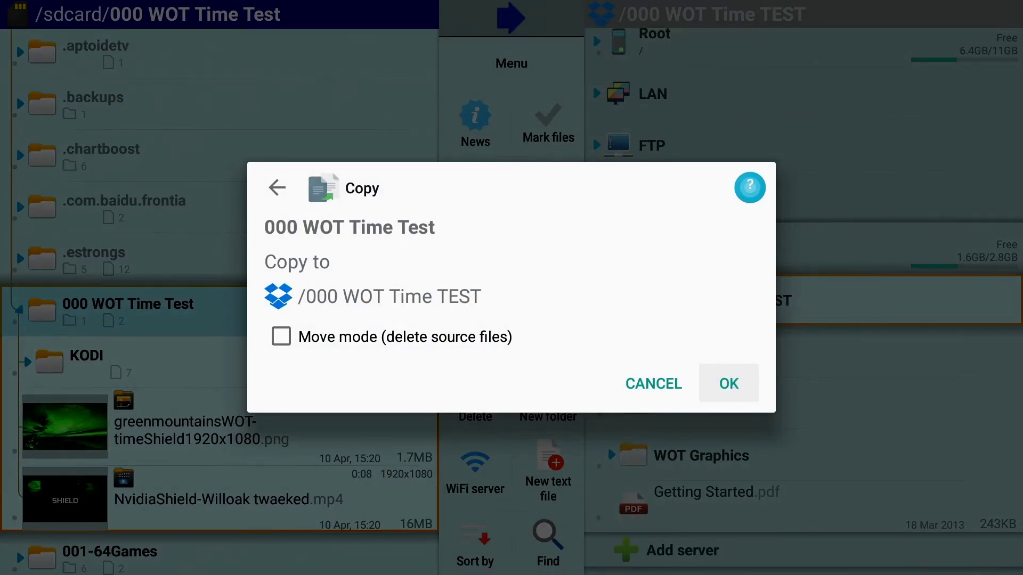
left_click(714, 388)
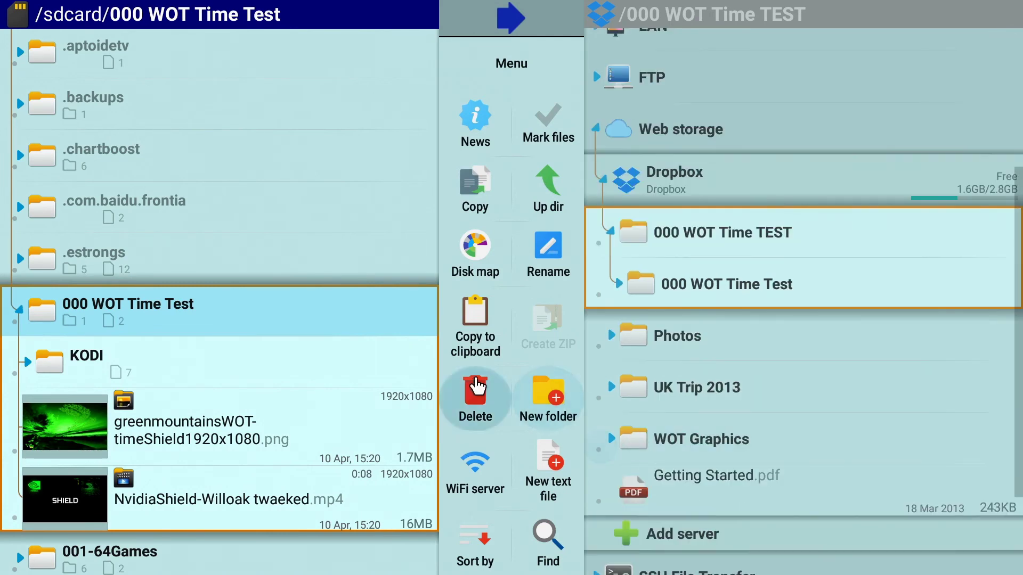
Open the uploaded 000 WOT Time Test folder in Dropbox to check its contents.
left_click(613, 282)
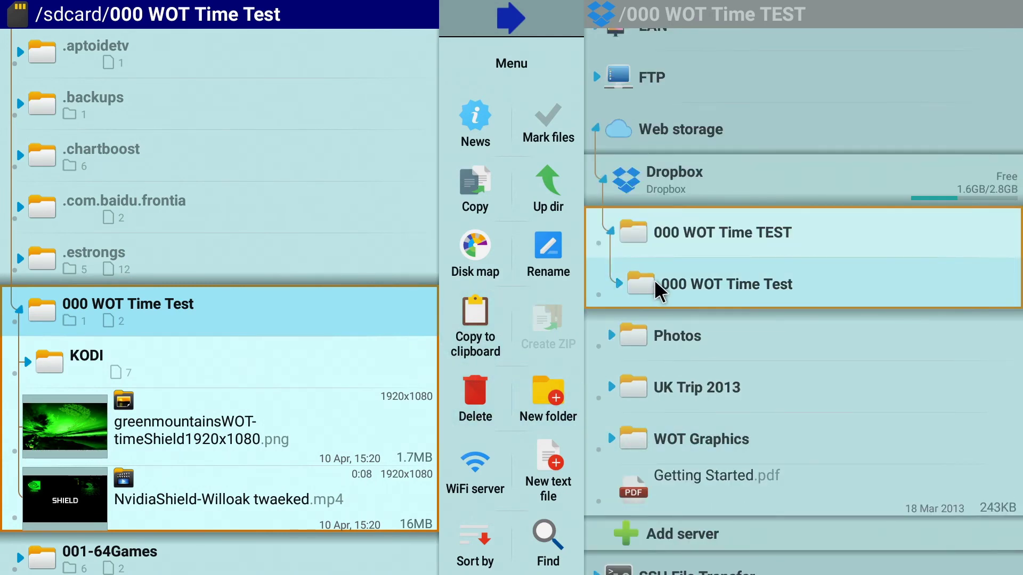
left_click(655, 279)
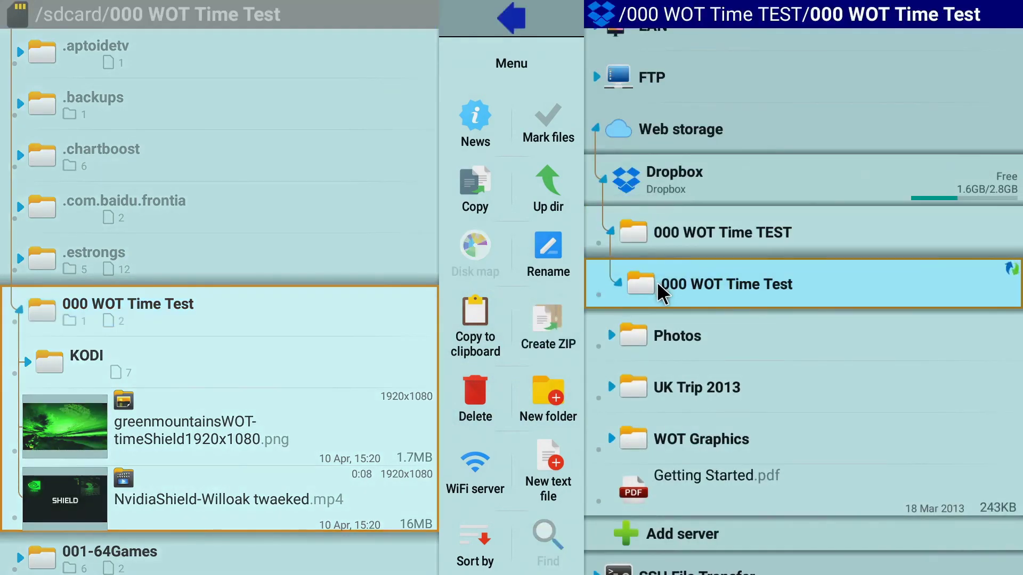